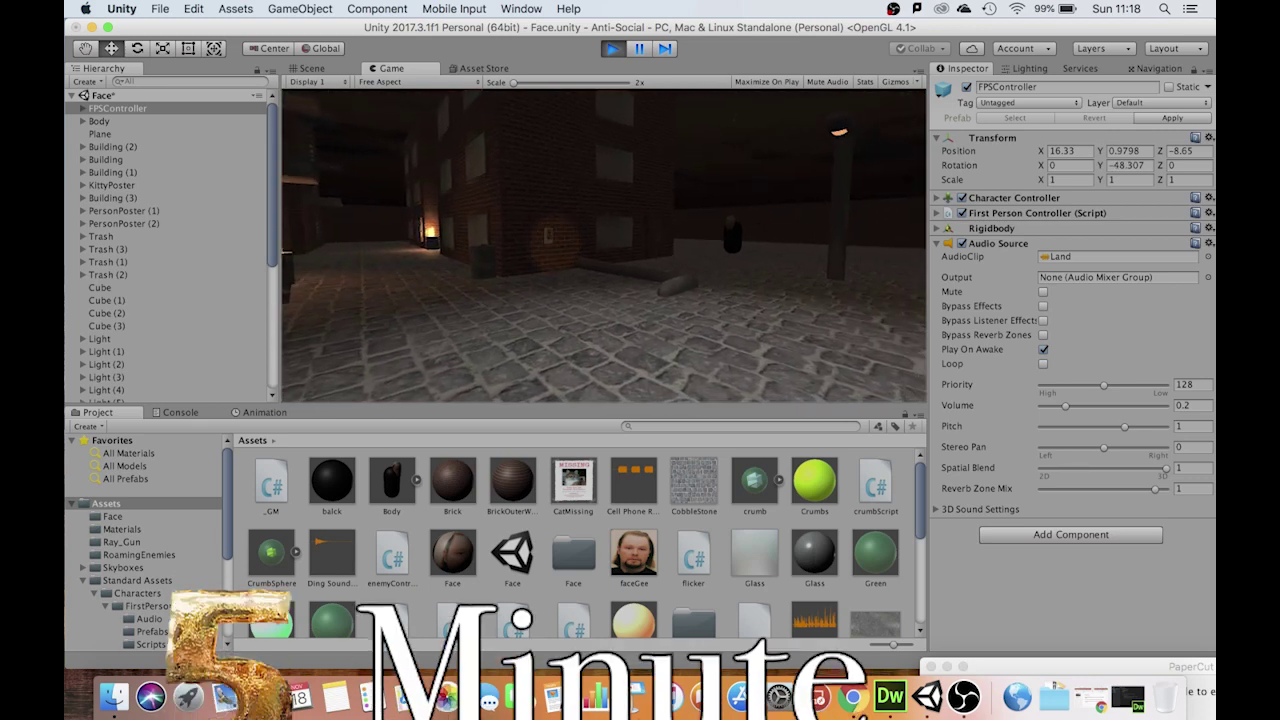
# Walk the player back and forth through the alley toward the enemy during the test run.
pyautogui.press('w')
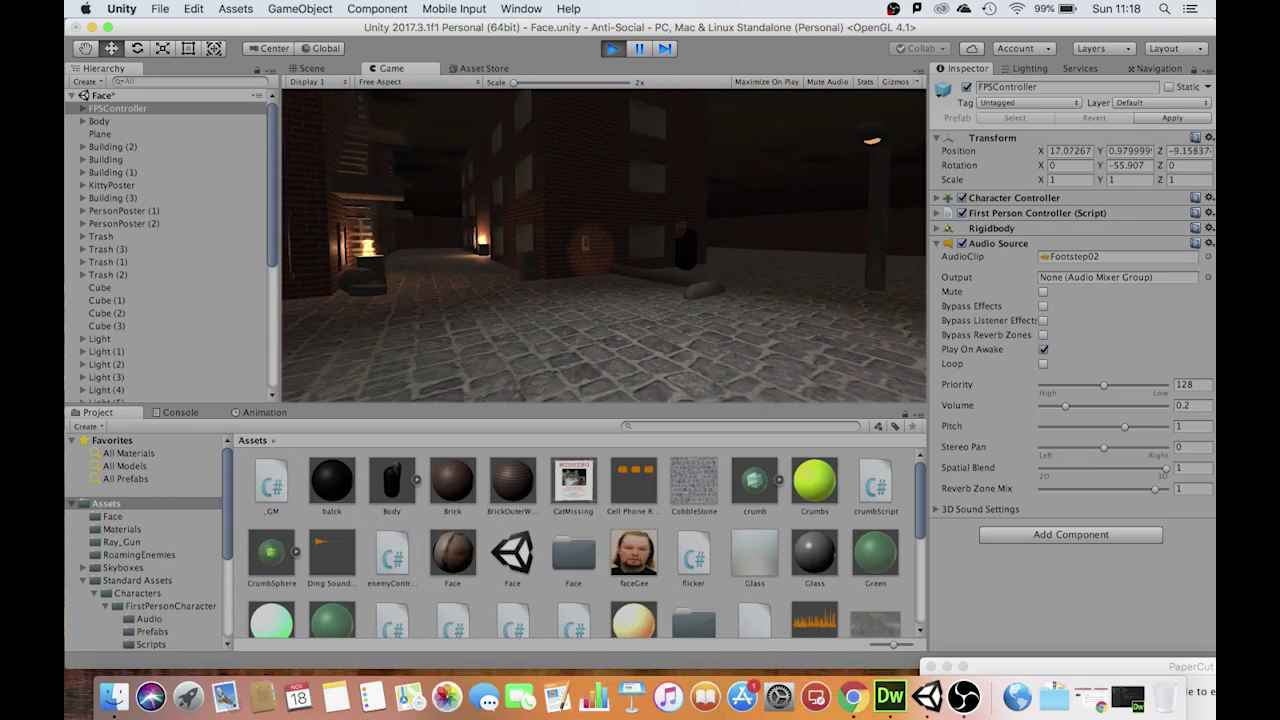
pyautogui.press('s')
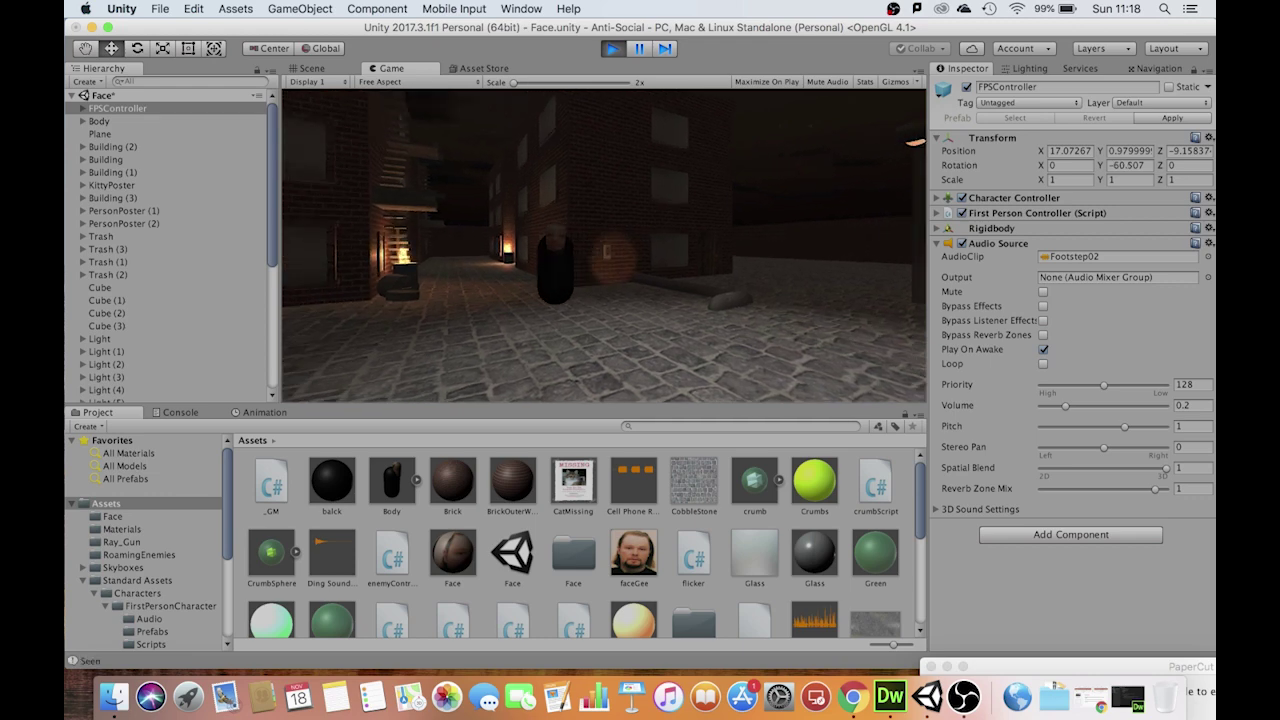
pyautogui.press('s')
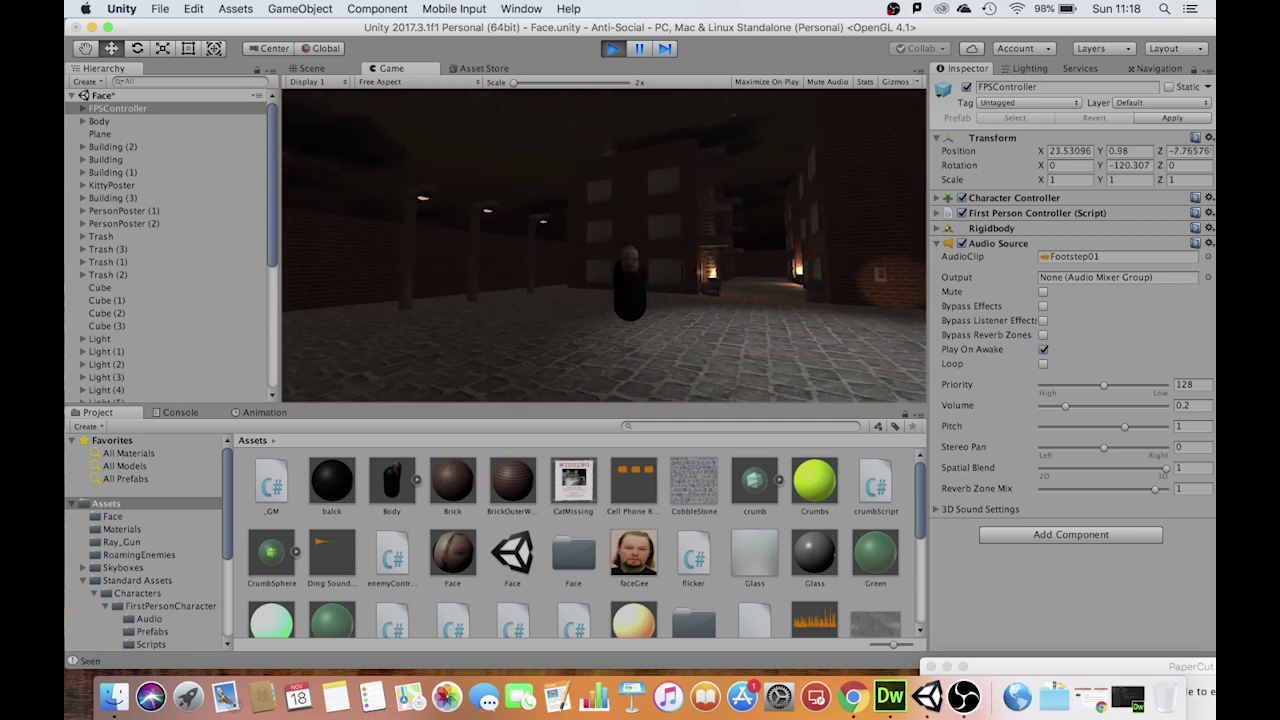
pyautogui.press('s')
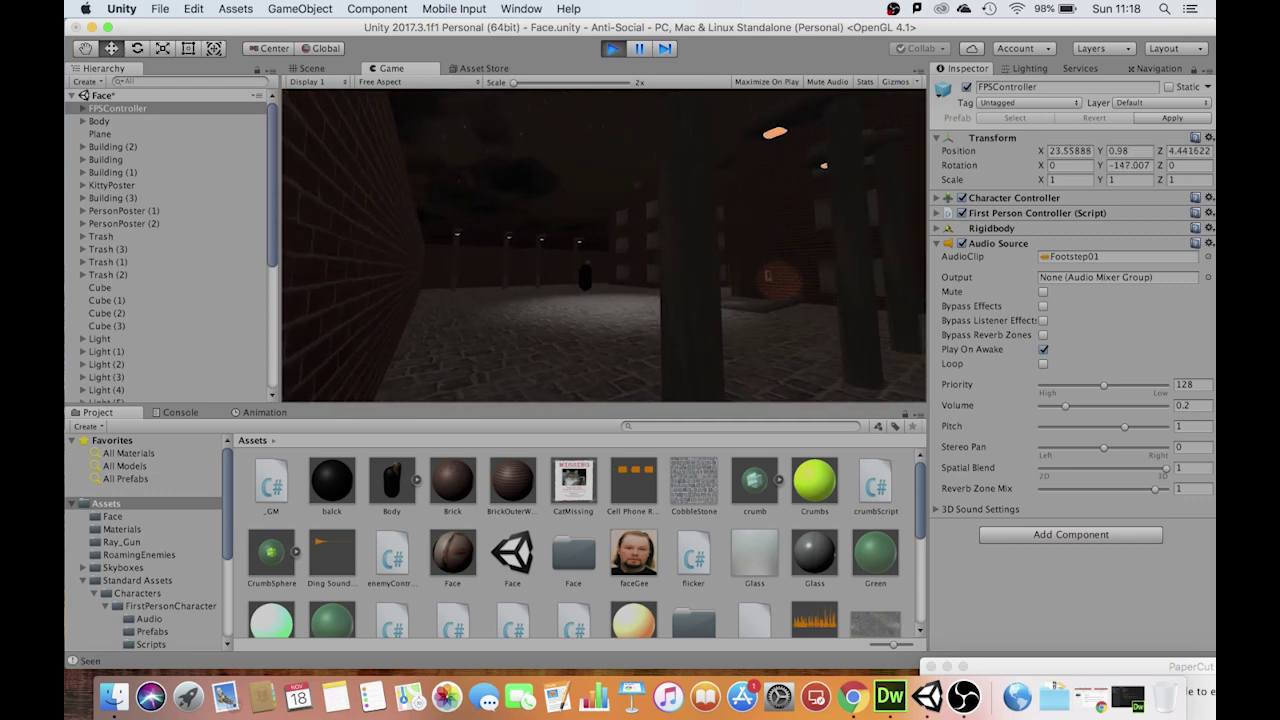
pyautogui.press('w')
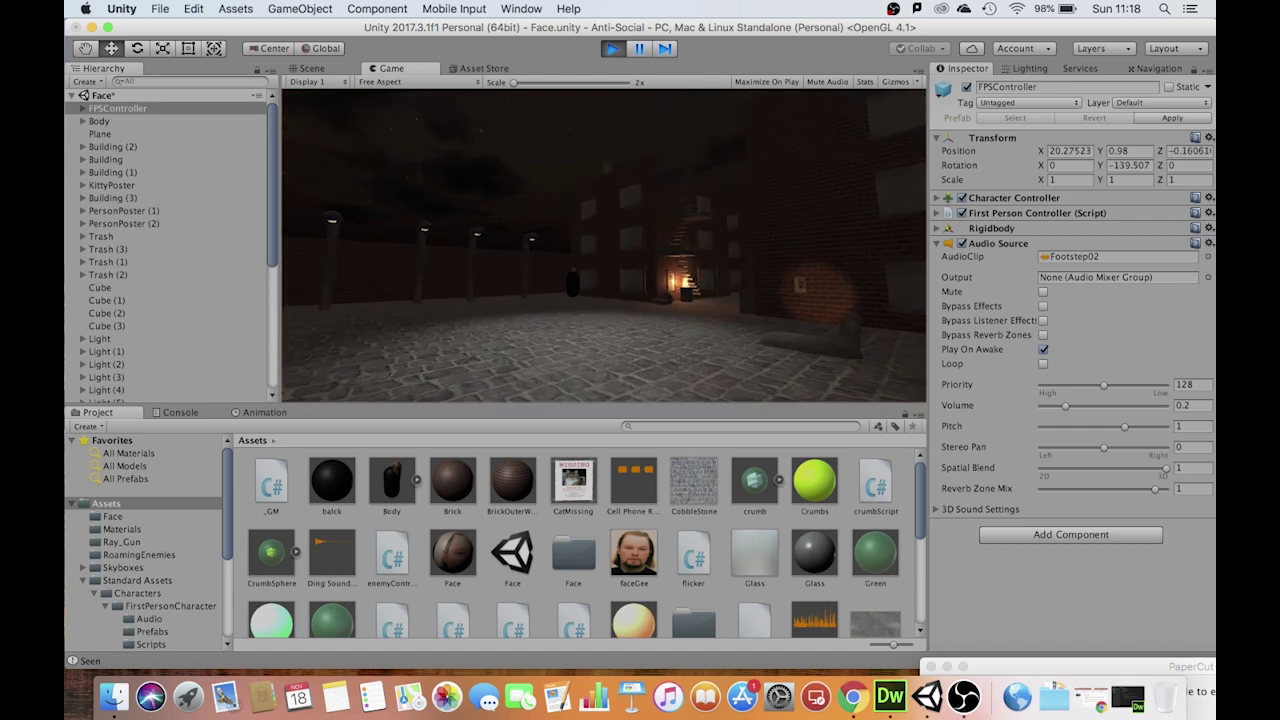
pyautogui.press('w')
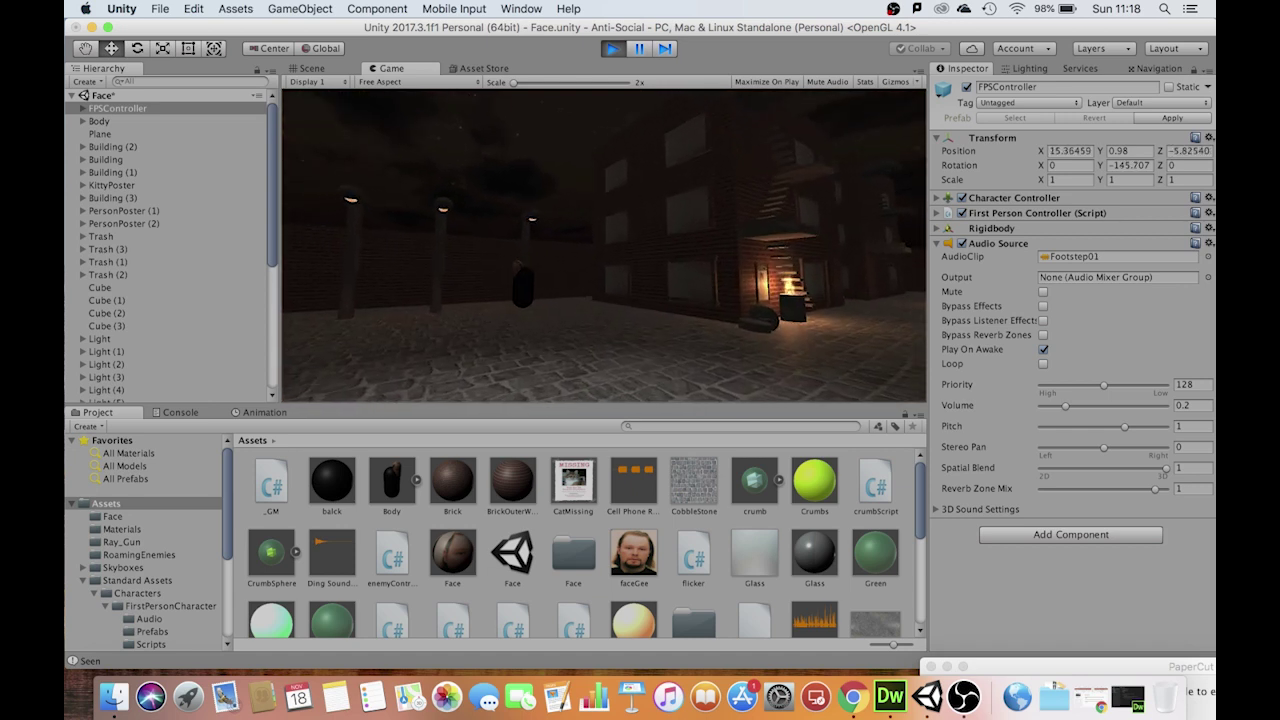
pyautogui.press('a')
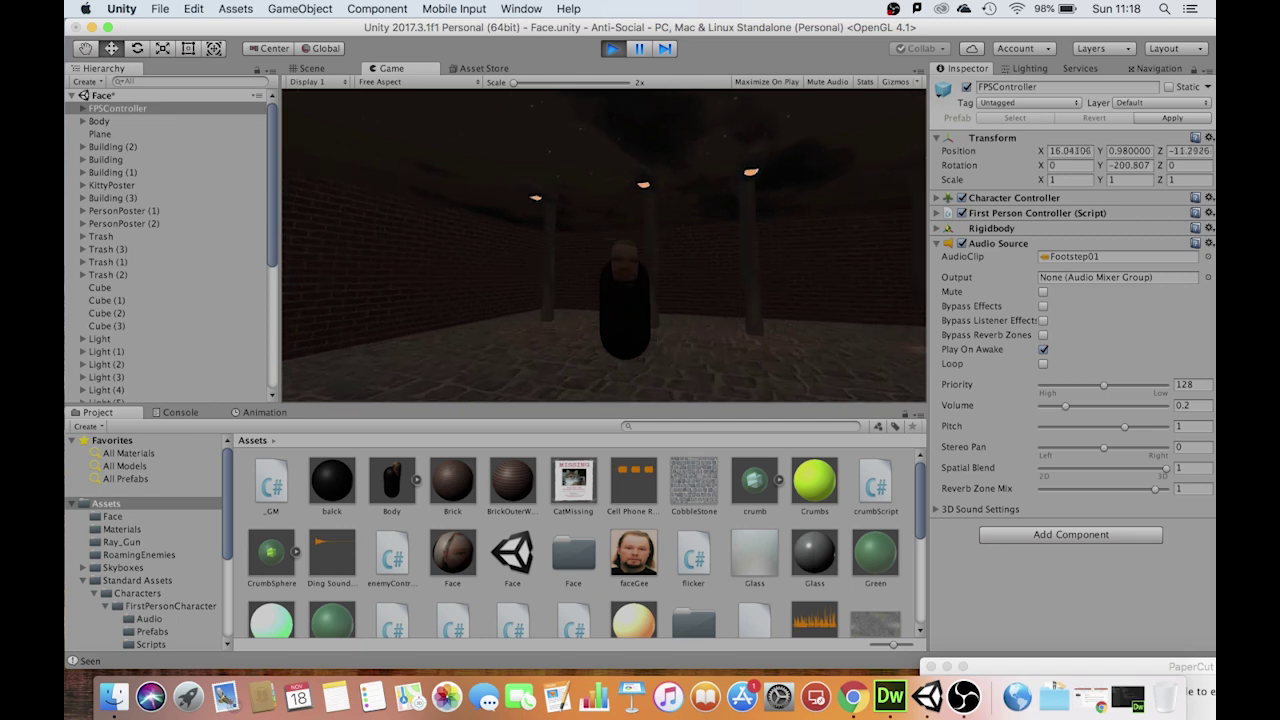
pyautogui.press('a')
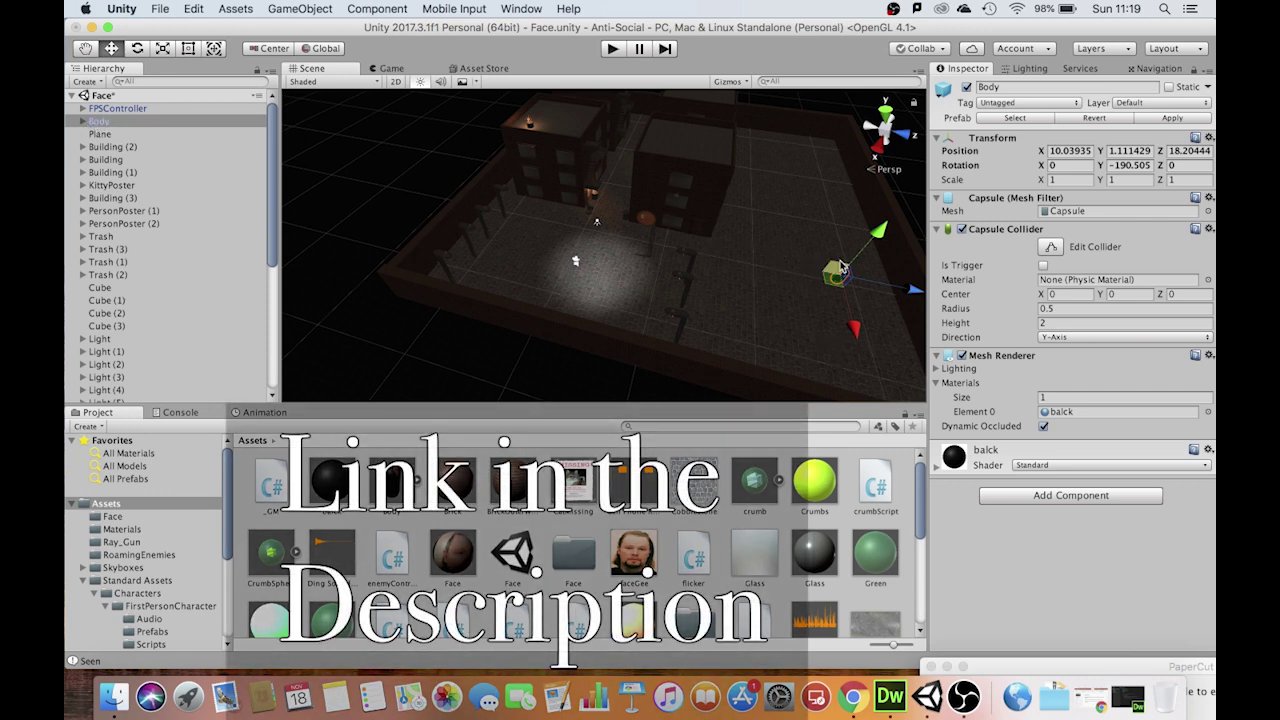
# Frame the Body capsule in the Scene view and orbit around it.
pyautogui.press('f')
pyautogui.keyDown('alt'); pyautogui.moveTo(663, 263); pyautogui.dragTo(640, 248); pyautogui.keyUp('alt')
pyautogui.scroll(-8, 600, 240)
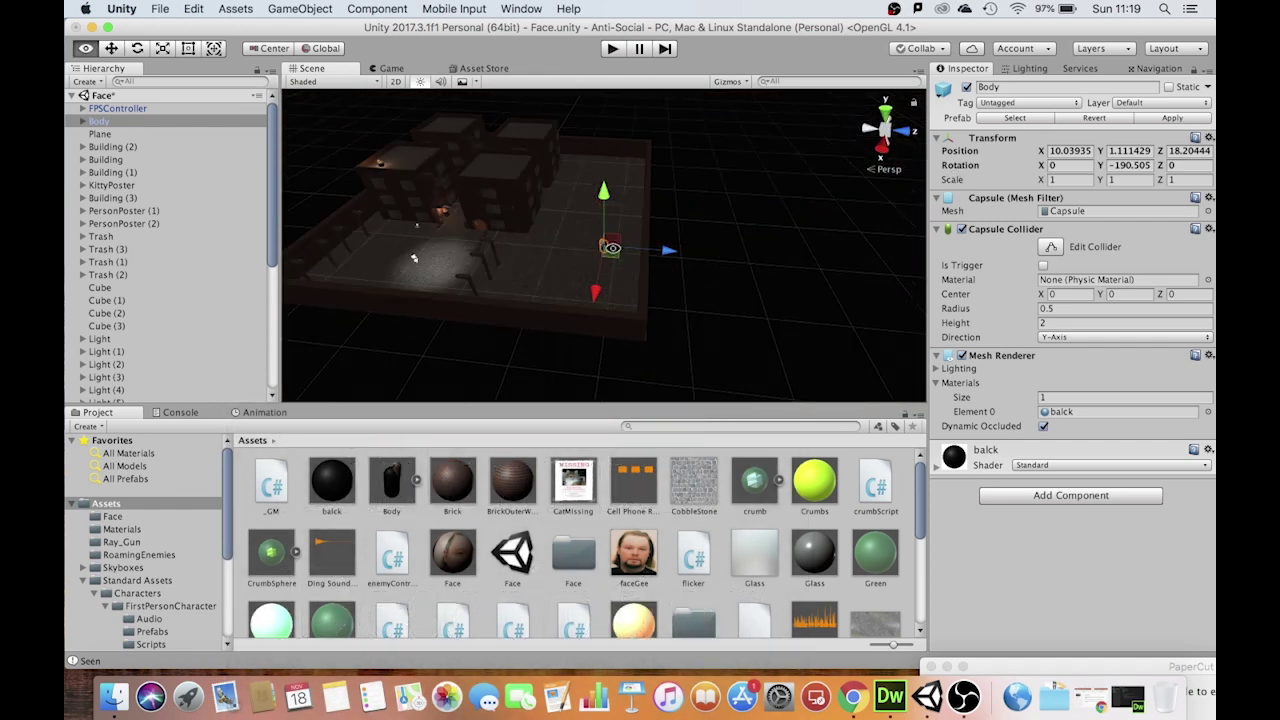
pyautogui.keyDown('alt'); pyautogui.moveTo(600, 243); pyautogui.dragTo(606, 246); pyautogui.keyUp('alt')
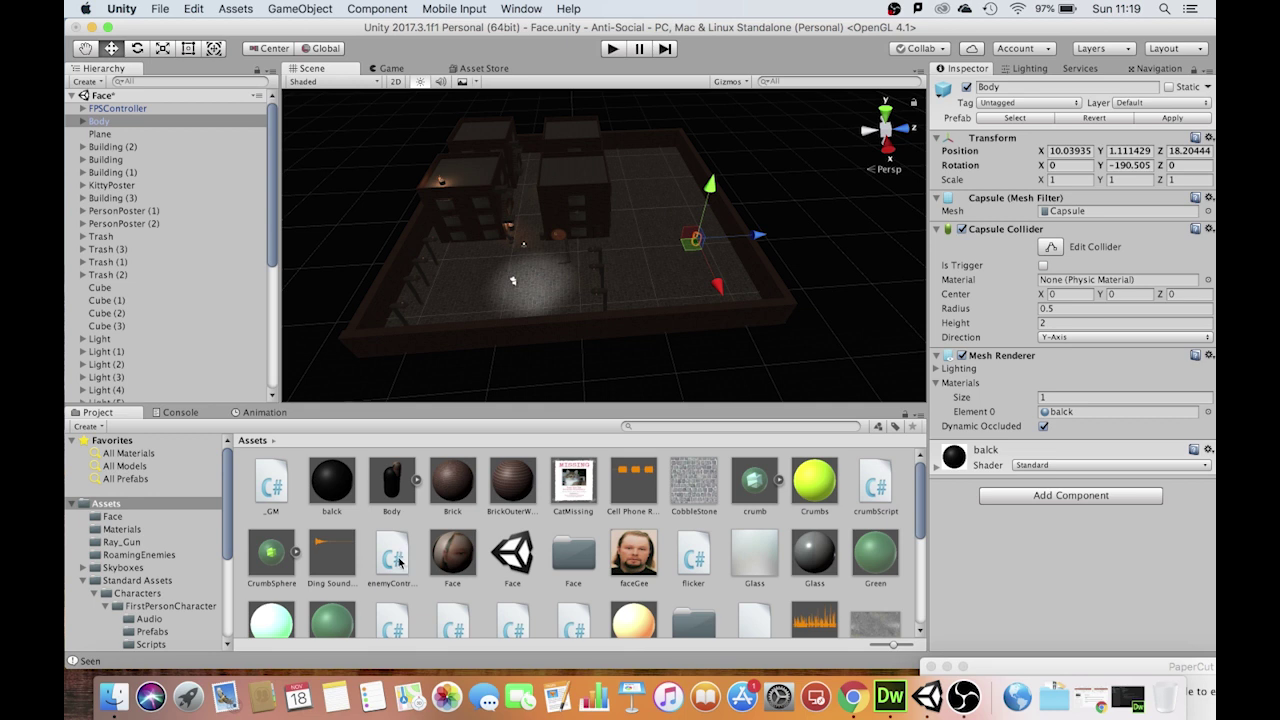
# Attach enemyController to Body, set FPSController as Player and Goal, and set AI Move Speed to 5.
pyautogui.moveTo(386, 557); pyautogui.dragTo(1052, 570)
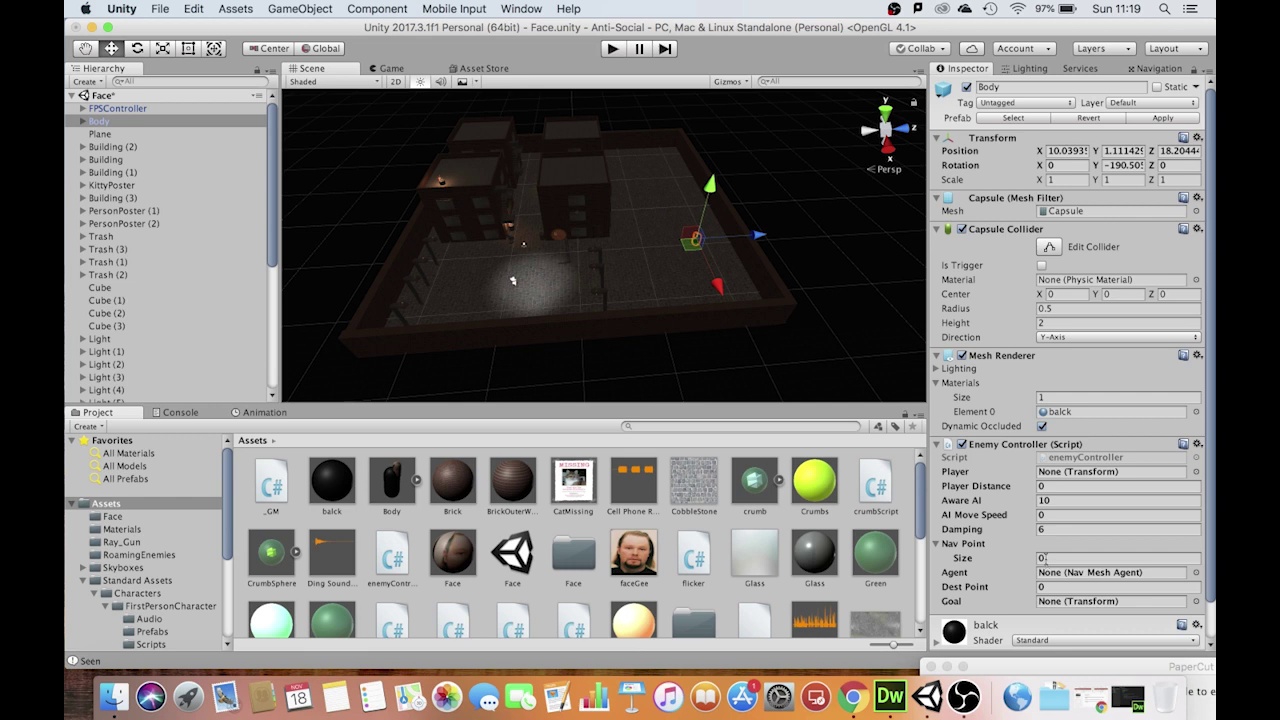
pyautogui.scroll(-2, 1206, 503)
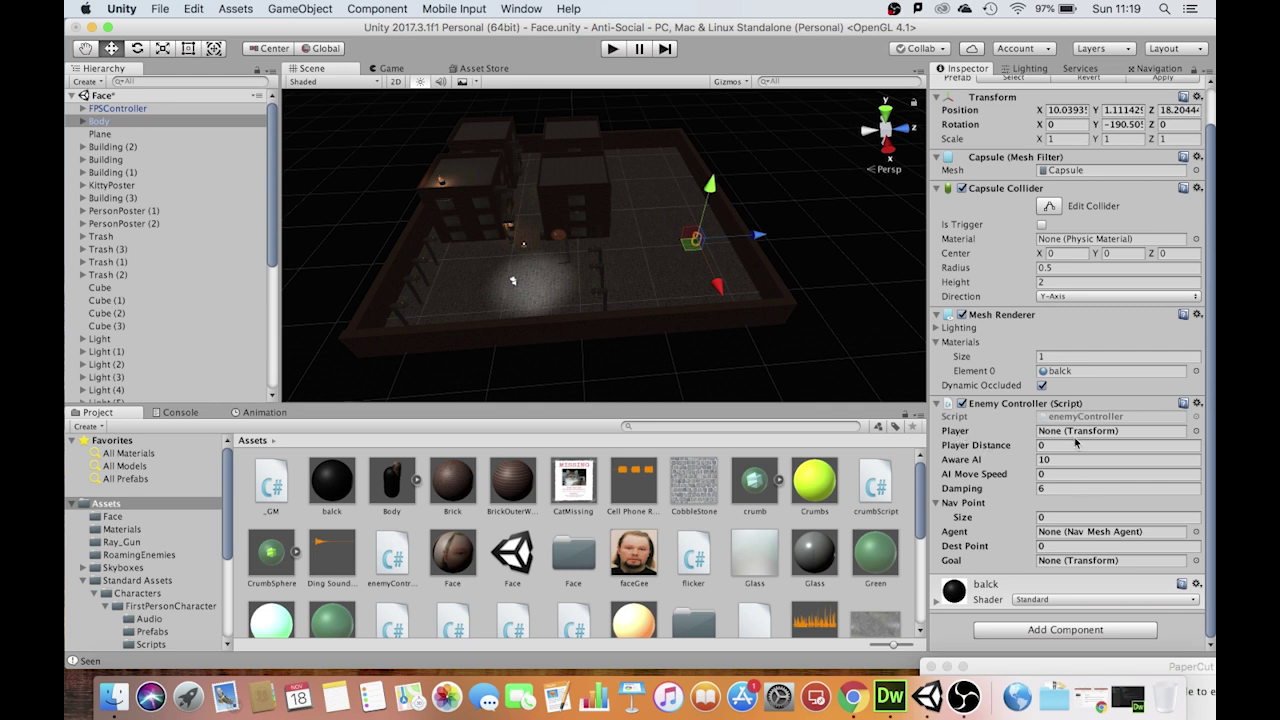
pyautogui.moveTo(118, 108); pyautogui.dragTo(1057, 432)
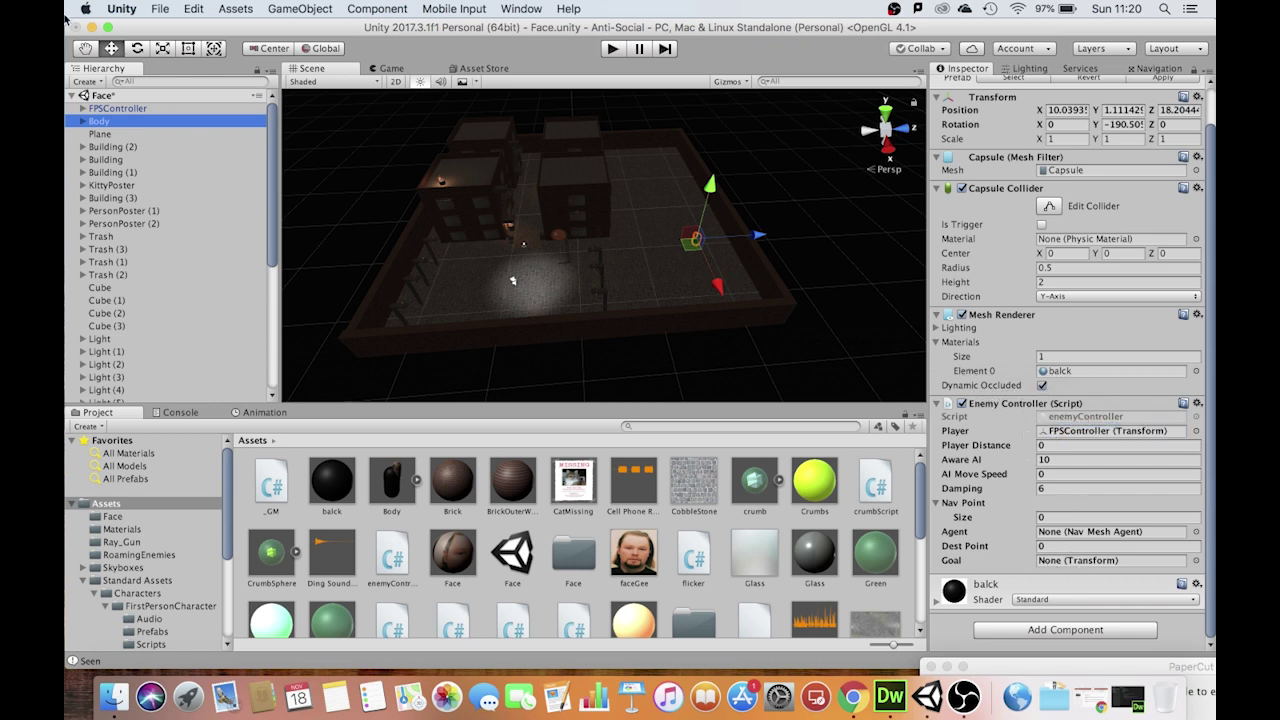
pyautogui.moveTo(128, 113); pyautogui.dragTo(1062, 562)
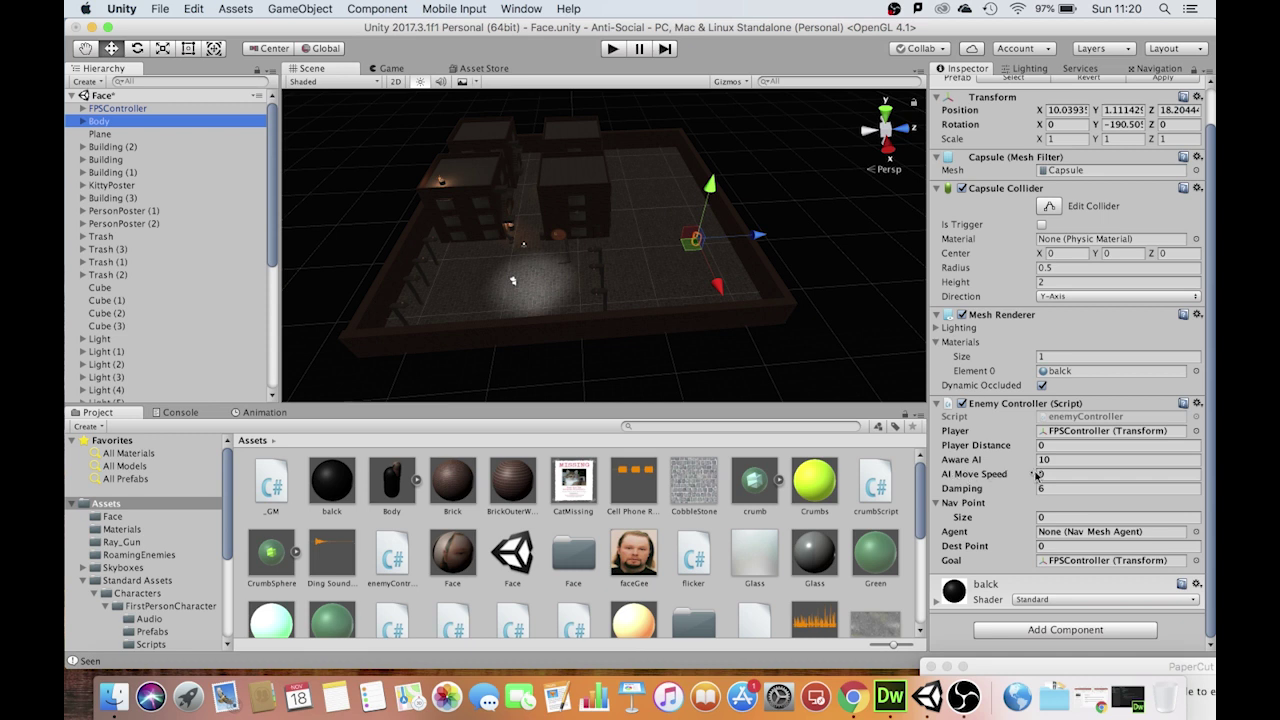
pyautogui.click(1049, 474)
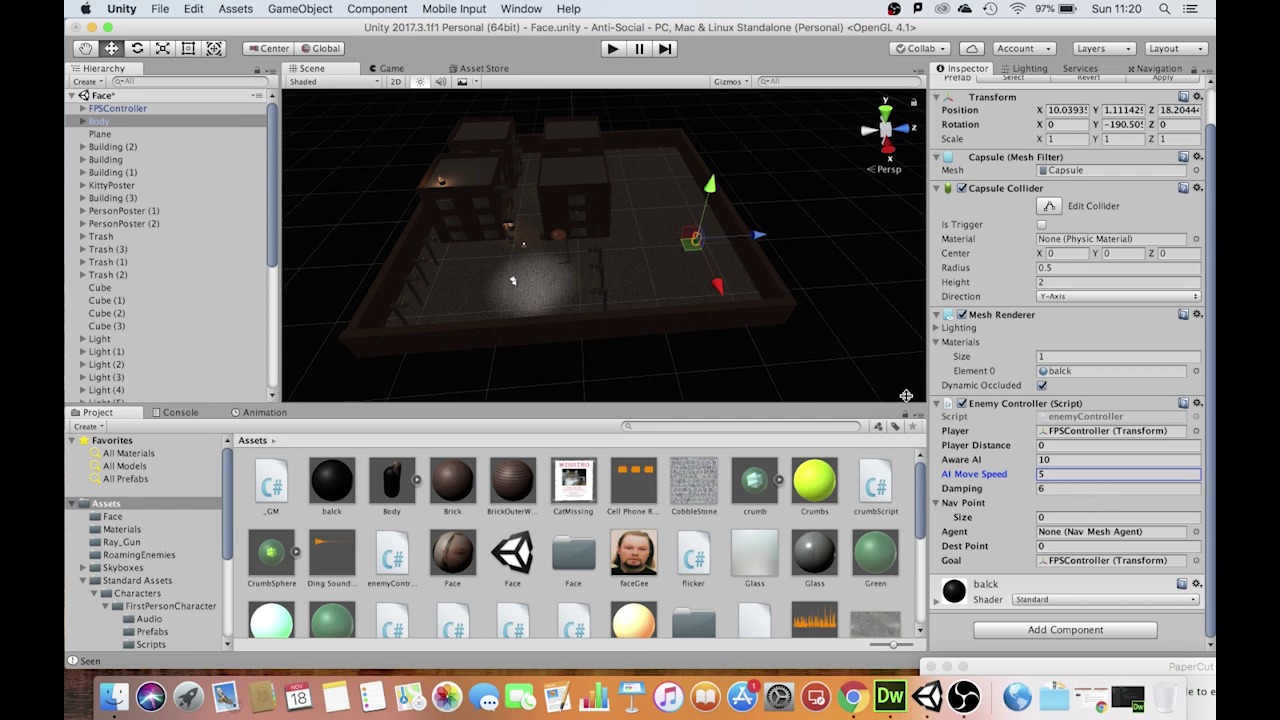
# Add a Navigation > Nav Mesh Agent component to Body.
pyautogui.click(1072, 632)
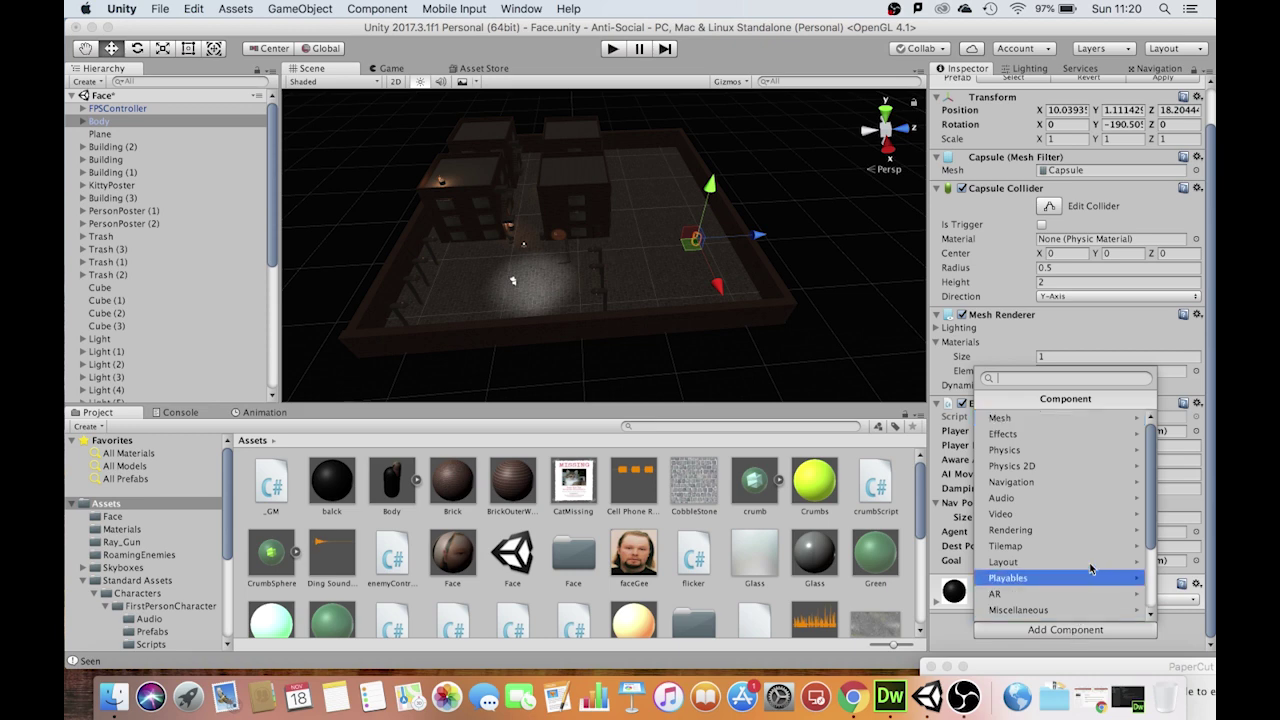
pyautogui.click(1017, 487)
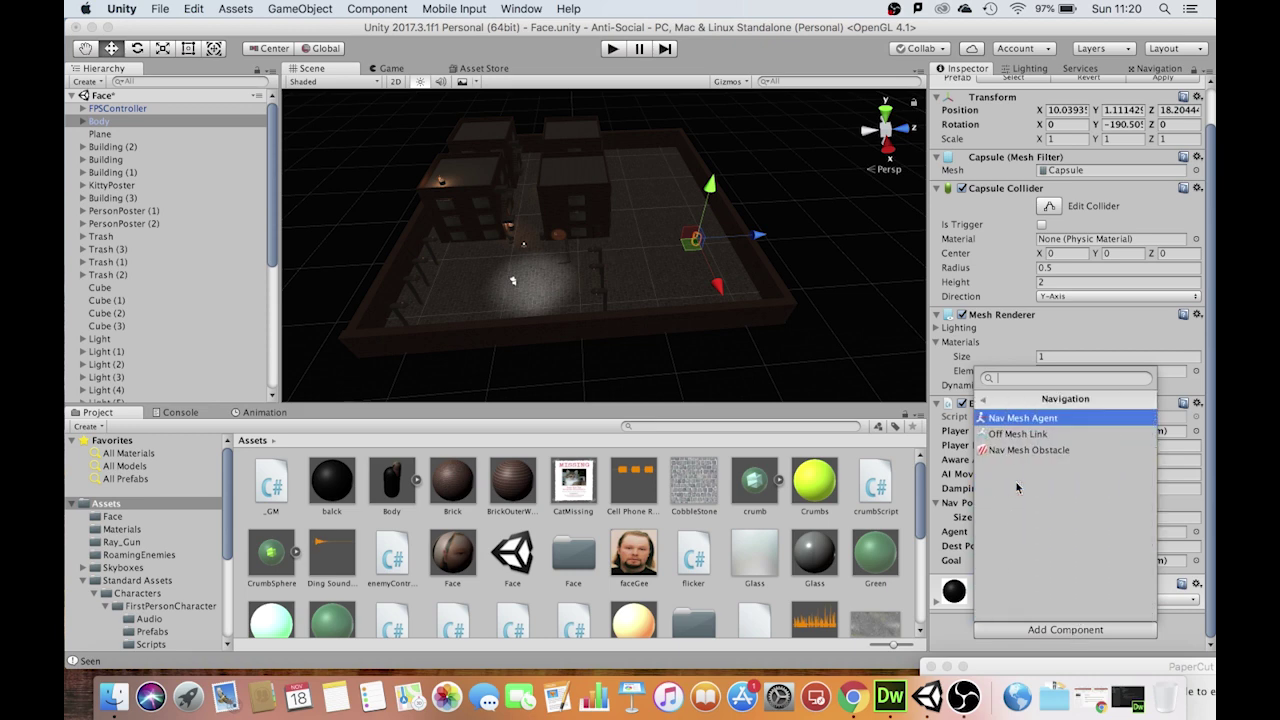
pyautogui.click(1011, 418)
# Assign Body's Nav Mesh Agent to the Enemy Controller's Agent field.
pyautogui.scroll(-6, 1050, 505)
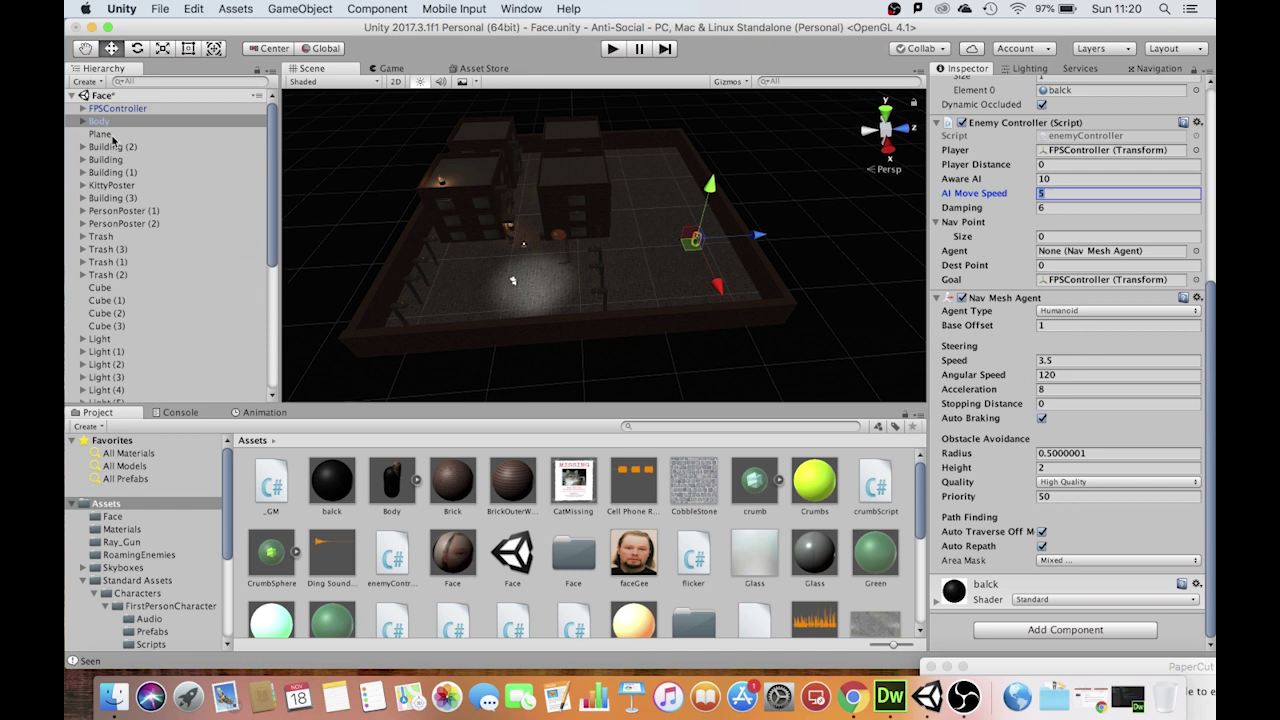
pyautogui.moveTo(99, 122); pyautogui.dragTo(1097, 252)
pyautogui.scroll(3, 941, 328)
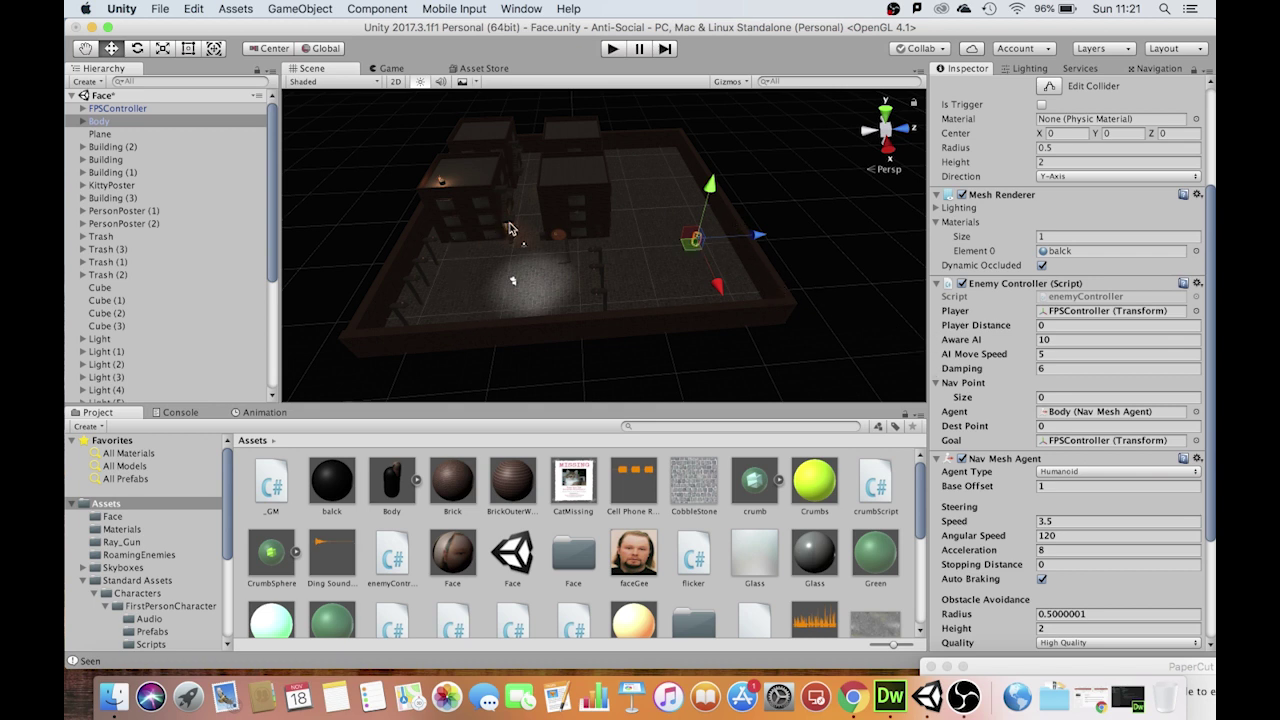
pyautogui.keyDown('alt'); pyautogui.moveTo(660, 200); pyautogui.dragTo(652, 248); pyautogui.keyUp('alt')
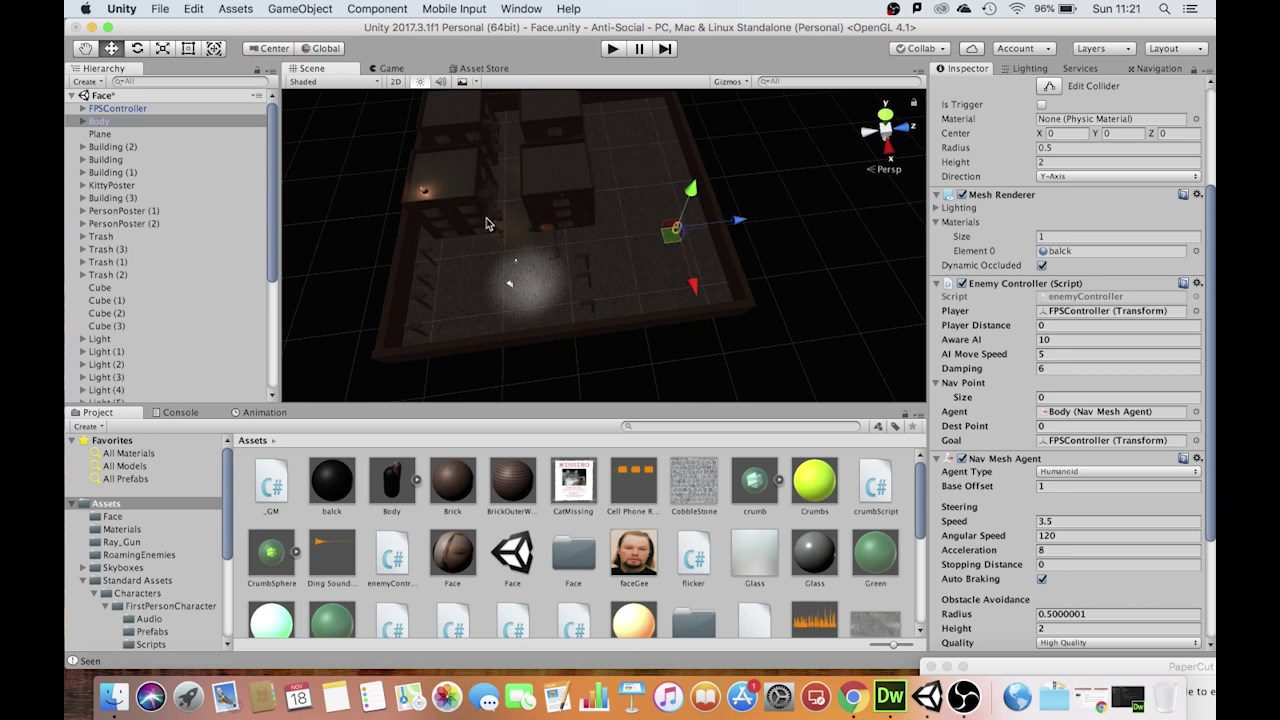
# Set the Enemy Controller's Nav Point list size to 4 on Body.
pyautogui.click(1058, 397)
pyautogui.press('Return')
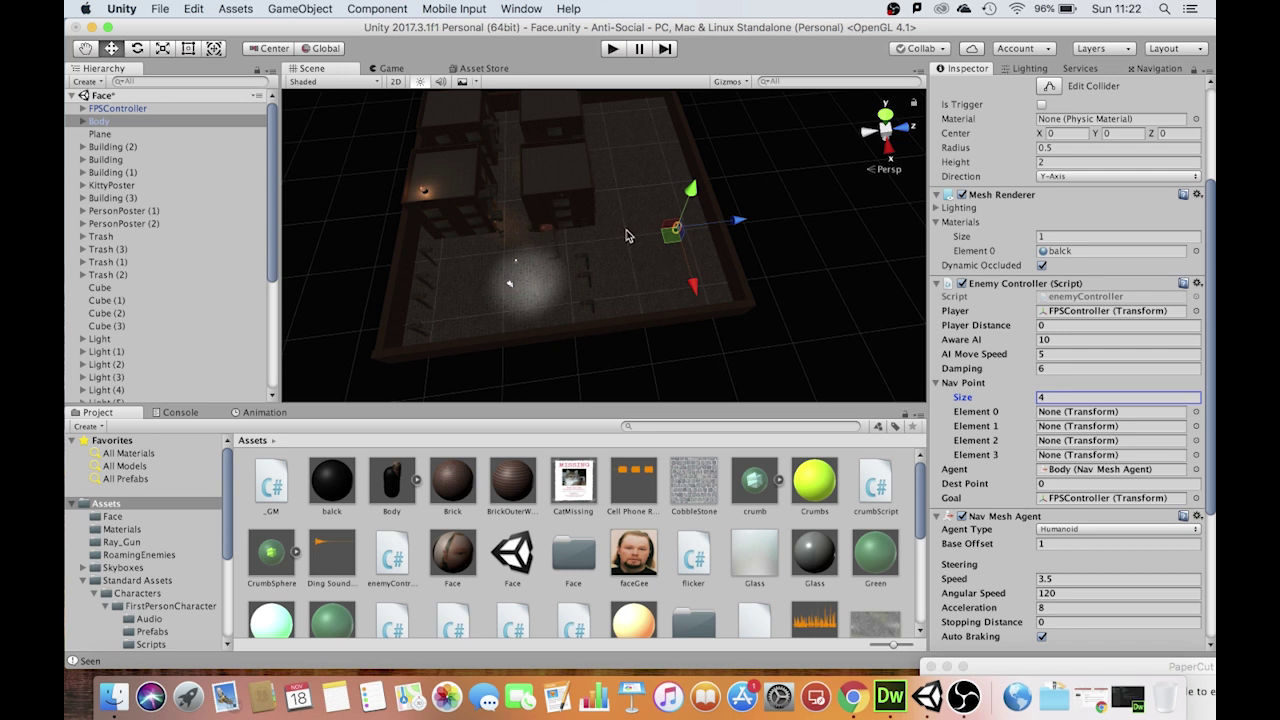
pyautogui.click(110, 185)
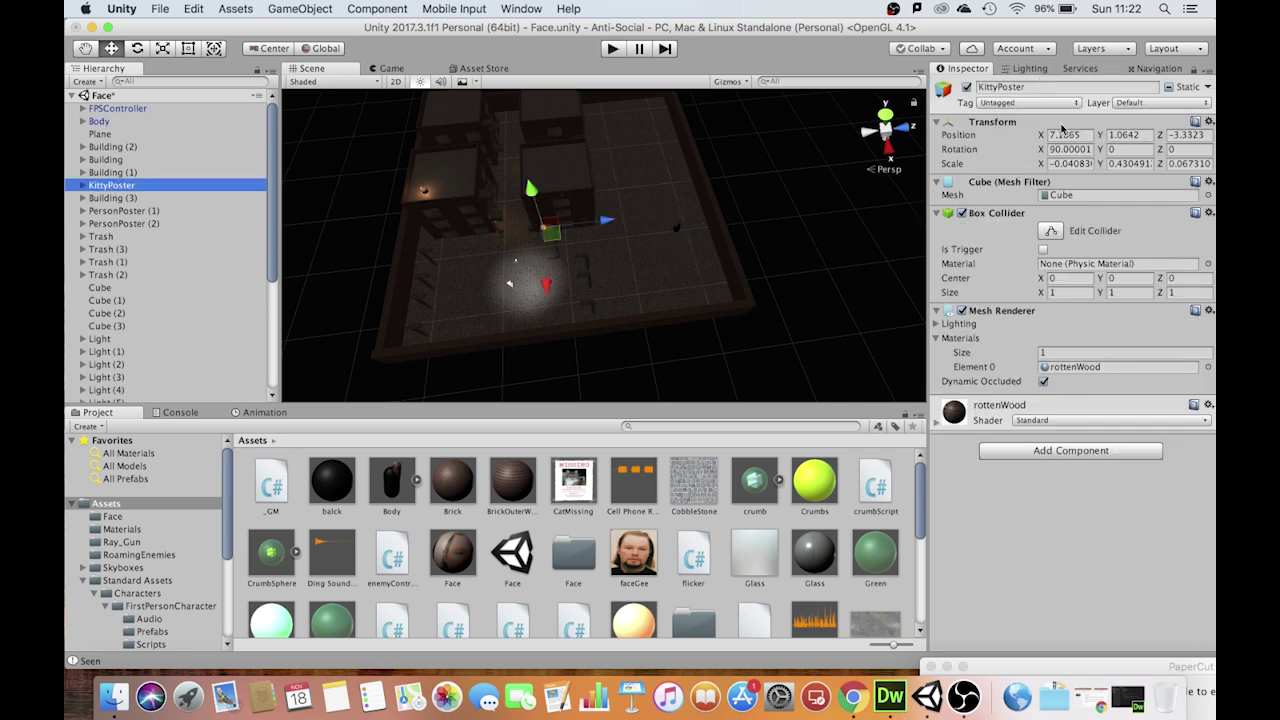
pyautogui.click(100, 121)
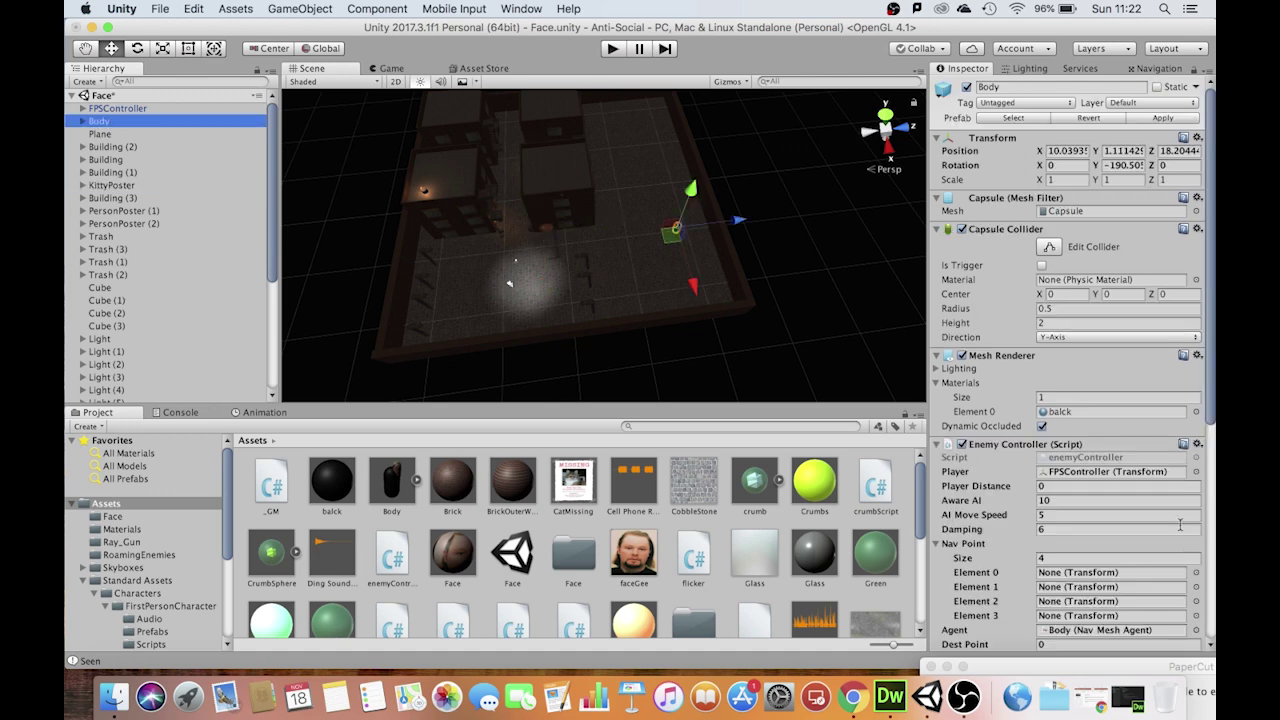
pyautogui.scroll(-5, 1208, 417)
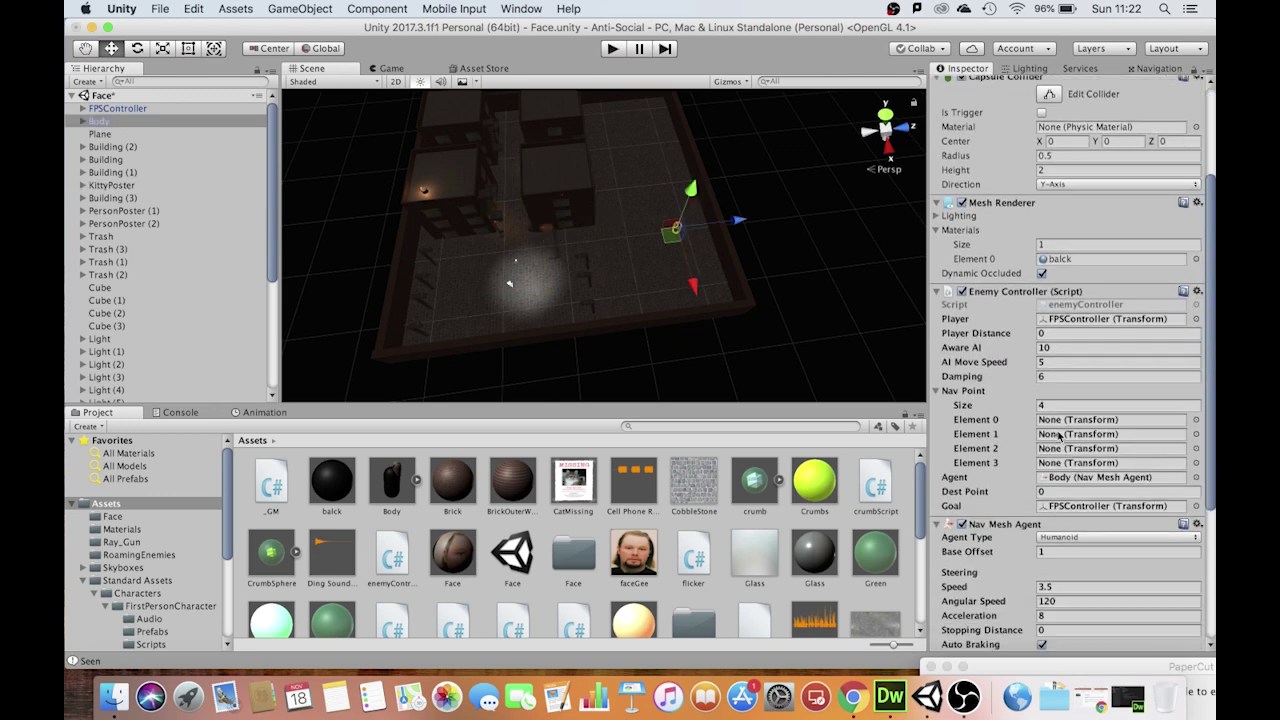
pyautogui.click(300, 10)
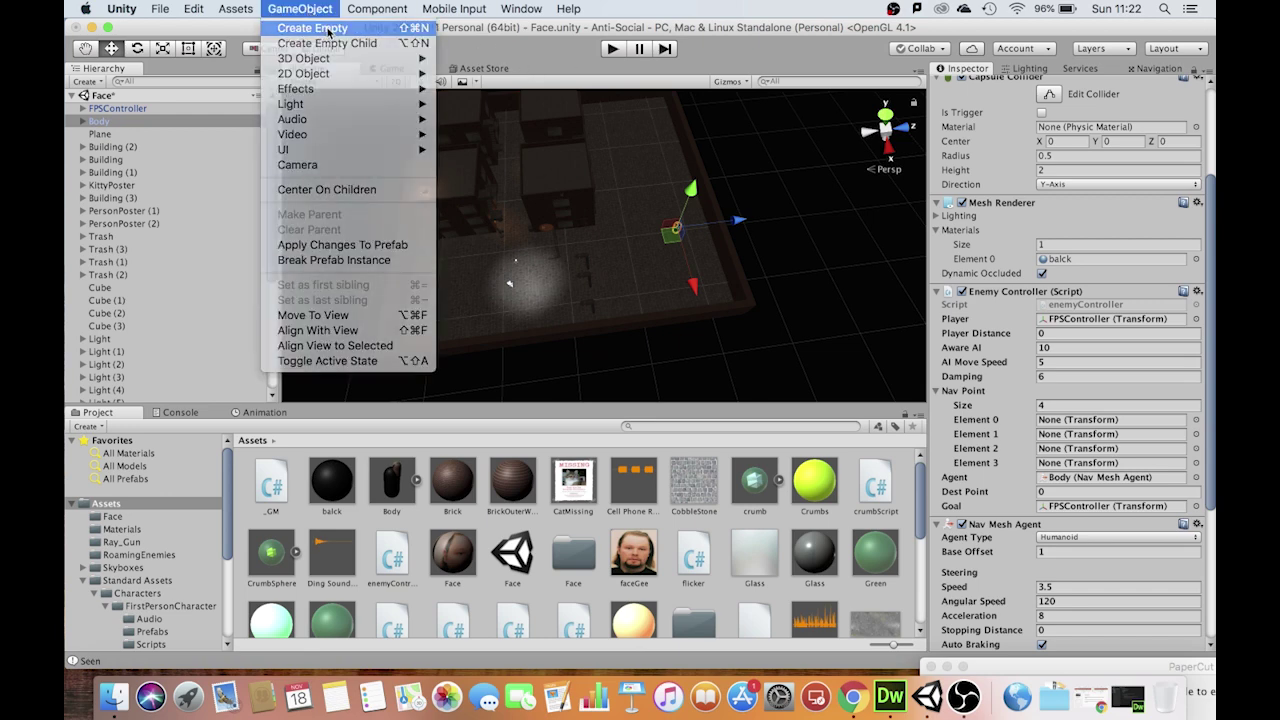
# Create an empty object and place it at height 0.5, X 8.7, Z about -19.7.
pyautogui.click(329, 30)
pyautogui.keyDown('alt'); pyautogui.moveTo(623, 213); pyautogui.dragTo(478, 126); pyautogui.keyUp('alt')
pyautogui.moveTo(601, 178); pyautogui.dragTo(943, 407)
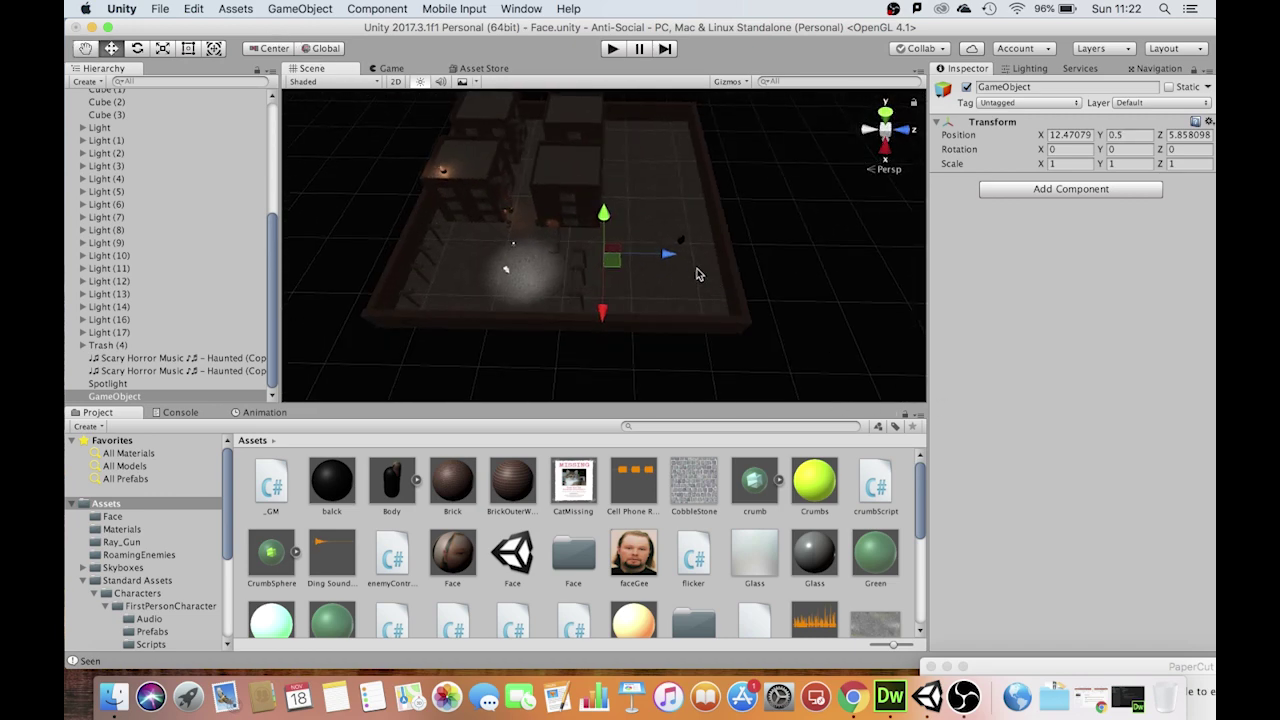
pyautogui.moveTo(668, 253); pyautogui.dragTo(505, 252)
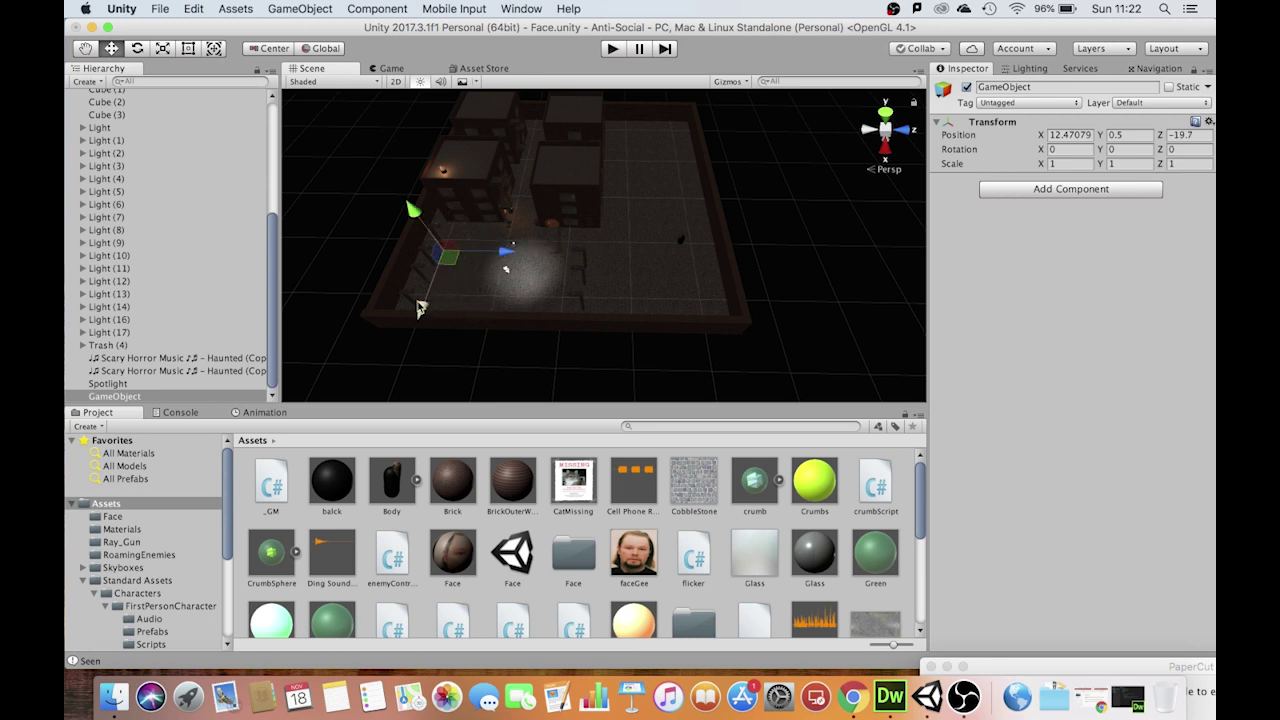
pyautogui.moveTo(423, 301); pyautogui.dragTo(429, 288)
# Rename the empty object to 'patrolPoint'.
pyautogui.click(130, 396)
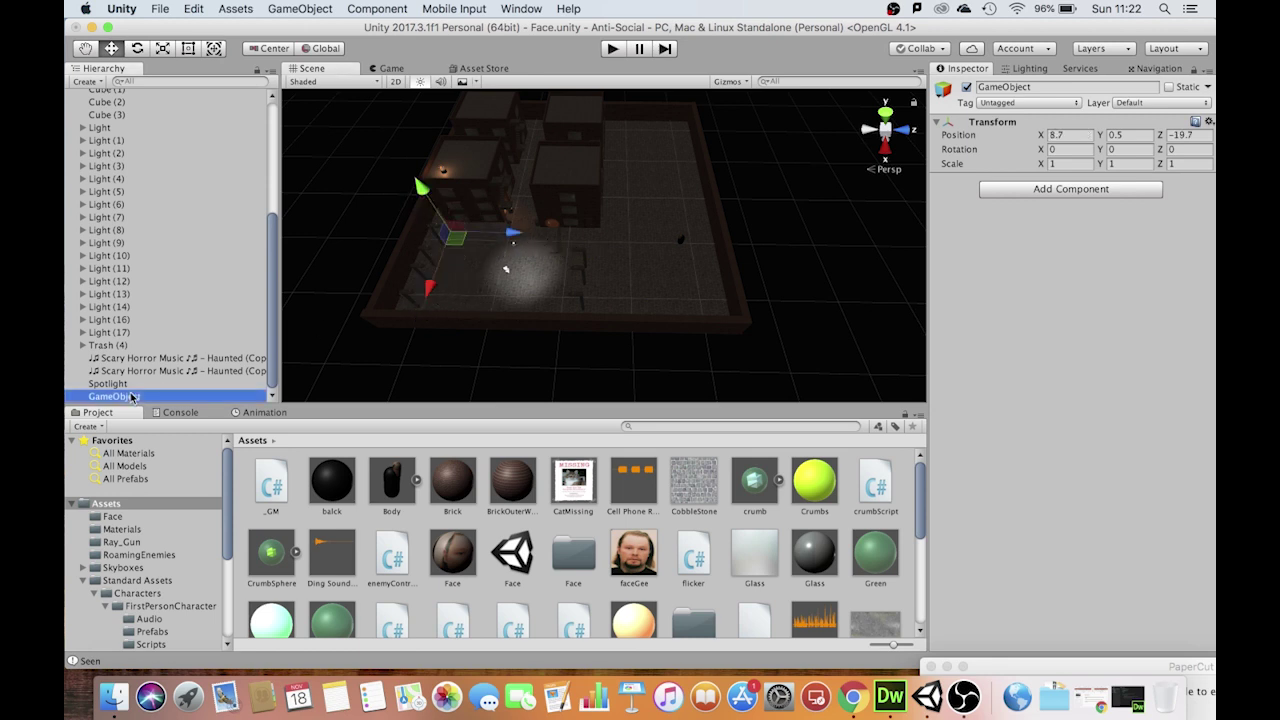
pyautogui.press('Return')
pyautogui.write('patrolP')
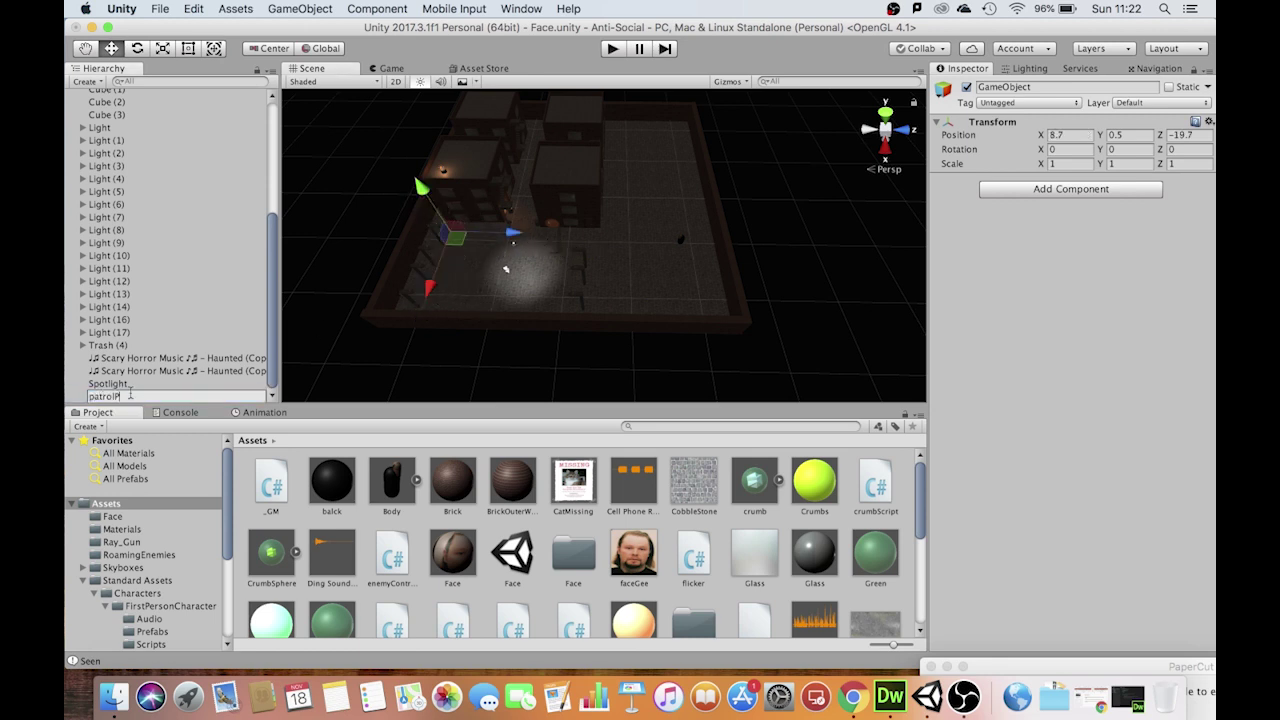
pyautogui.write('oint')
pyautogui.press('Return')
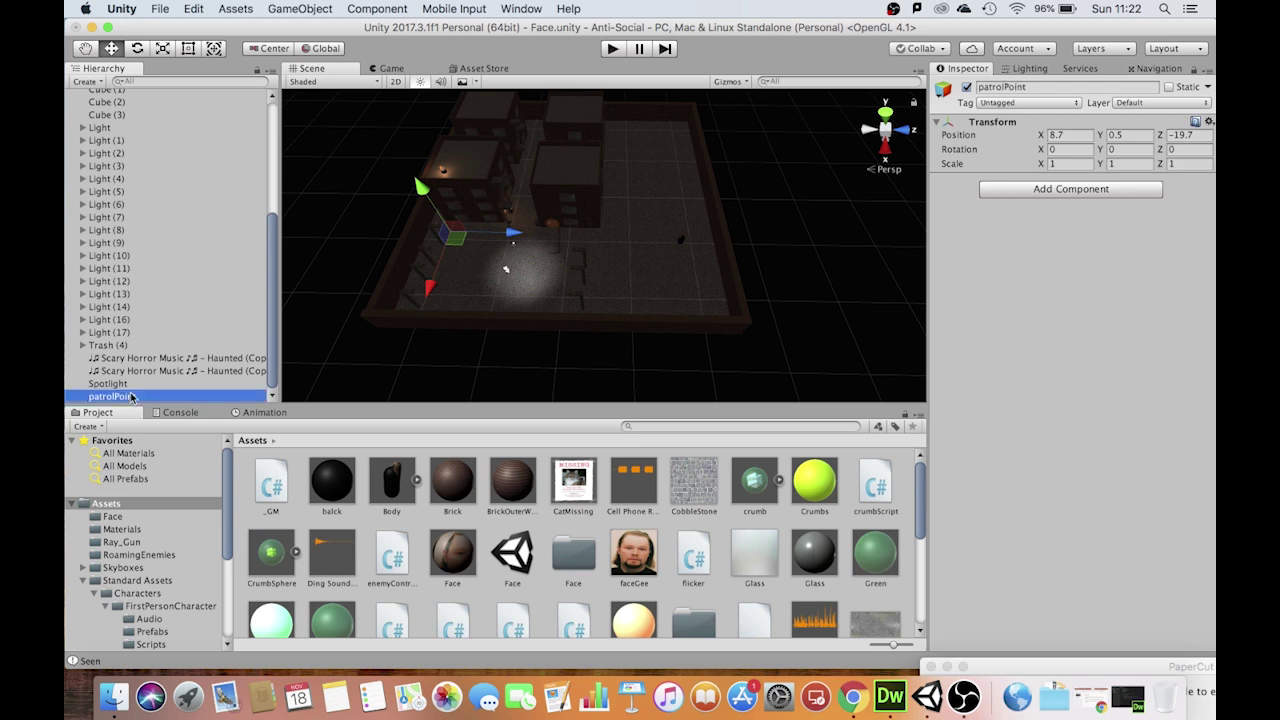
# Duplicate patrolPoint three times, moving copies to X 20.8, Z 18.5 and back along X.
pyautogui.press('super+d')
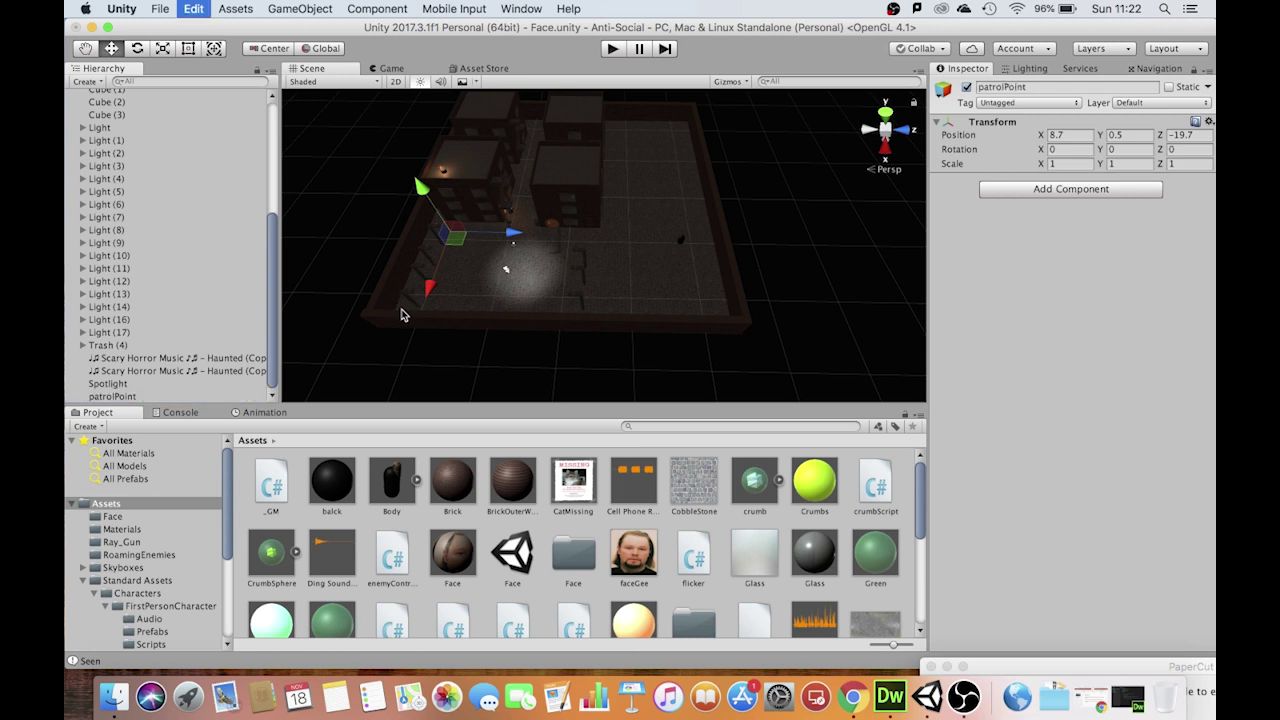
pyautogui.moveTo(424, 305); pyautogui.dragTo(397, 346)
pyautogui.press('super+d')
pyautogui.moveTo(495, 302); pyautogui.dragTo(755, 304)
pyautogui.press('super+d')
pyautogui.moveTo(701, 368); pyautogui.dragTo(690, 293)
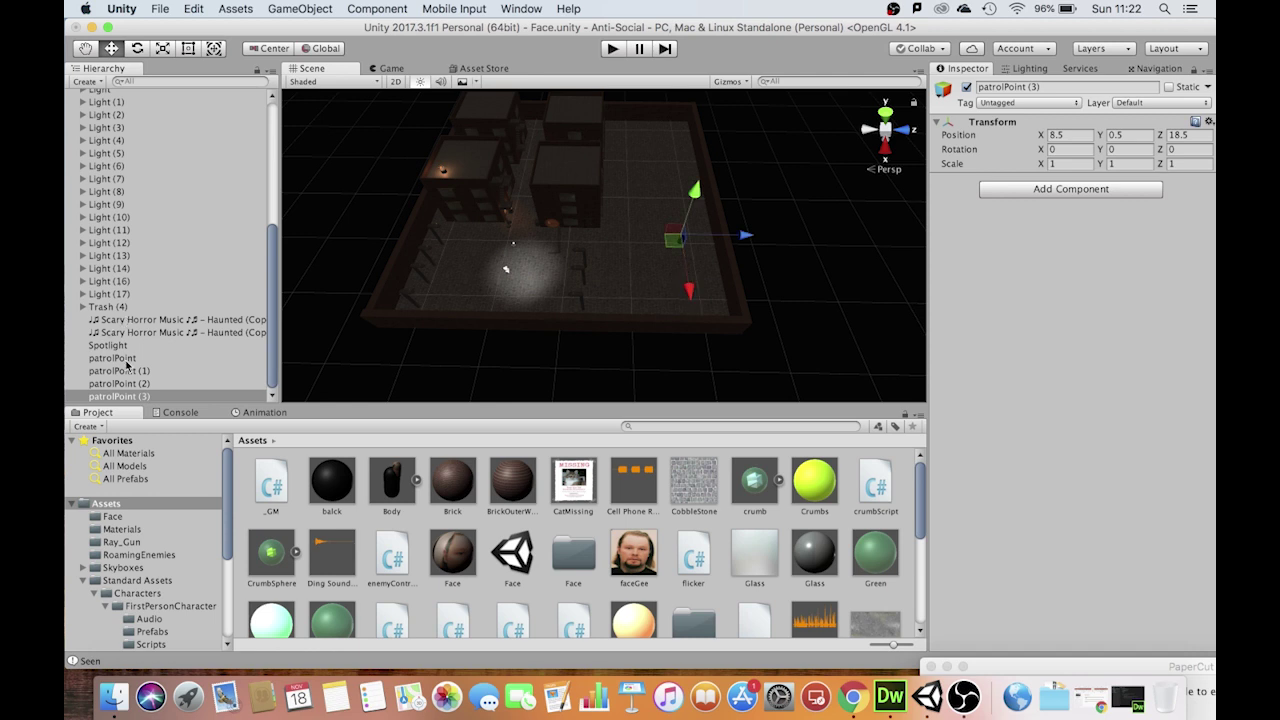
pyautogui.moveTo(266, 327); pyautogui.dragTo(286, 111)
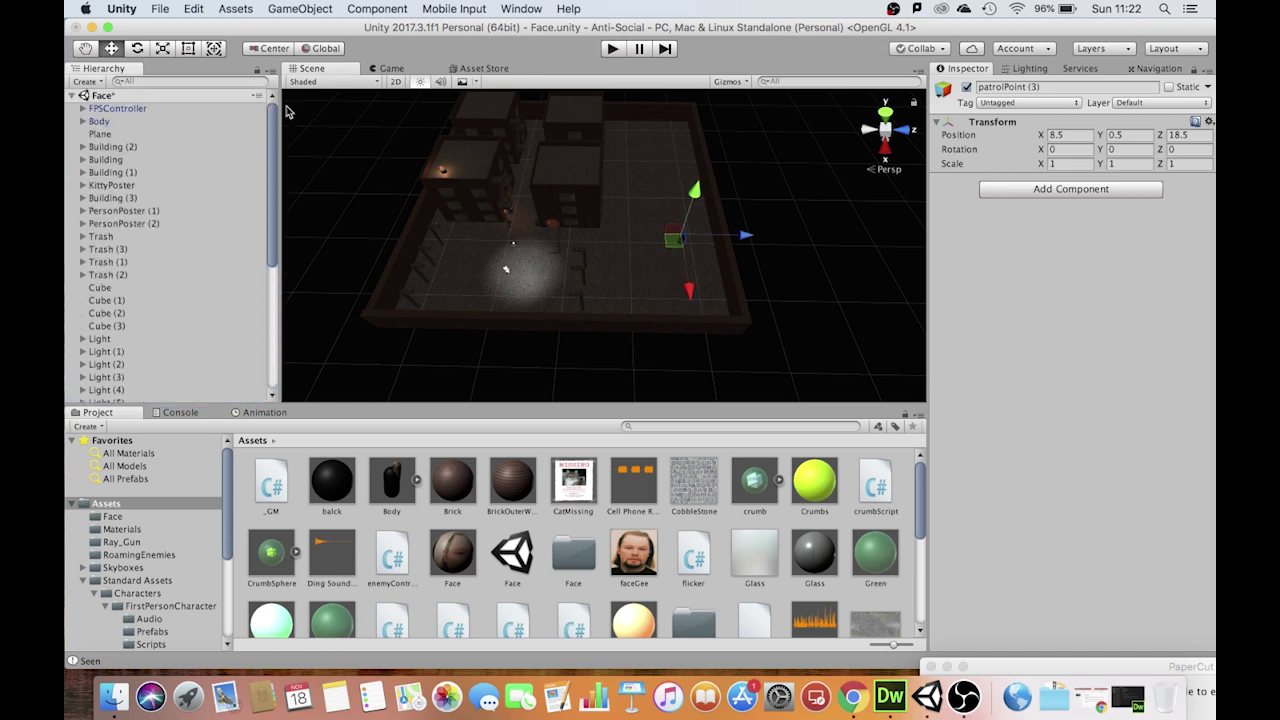
# Assign patrolPoint, patrolPoint (1) and patrolPoint (2) to Body's Nav Point Elements 0–2, then Play.
pyautogui.click(100, 121)
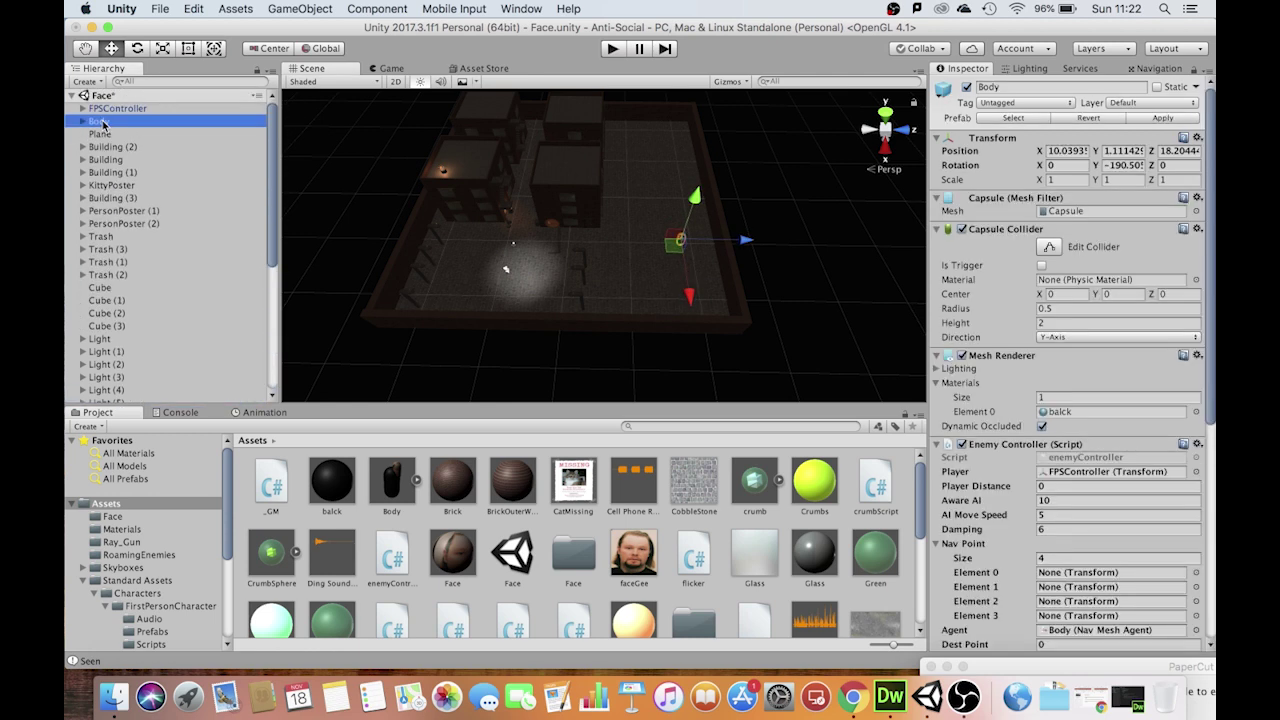
pyautogui.moveTo(273, 210); pyautogui.dragTo(241, 346)
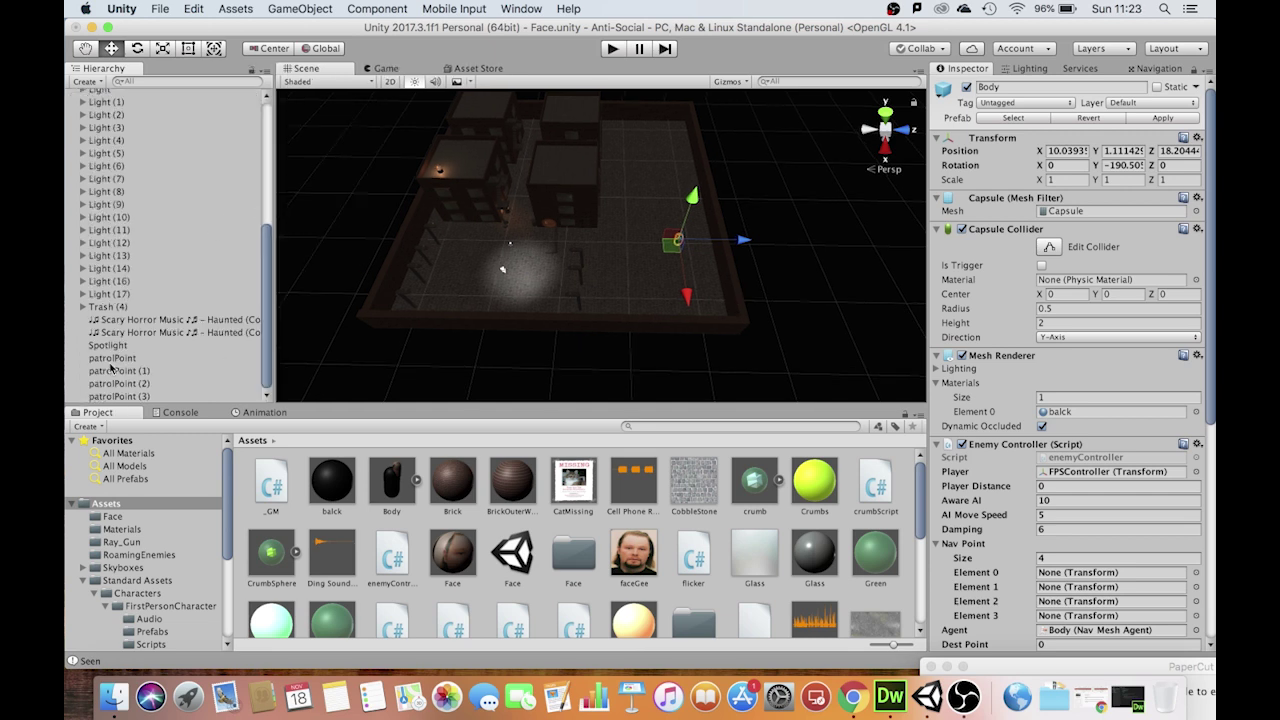
pyautogui.moveTo(120, 360); pyautogui.dragTo(1046, 572)
pyautogui.moveTo(127, 377); pyautogui.dragTo(1046, 550)
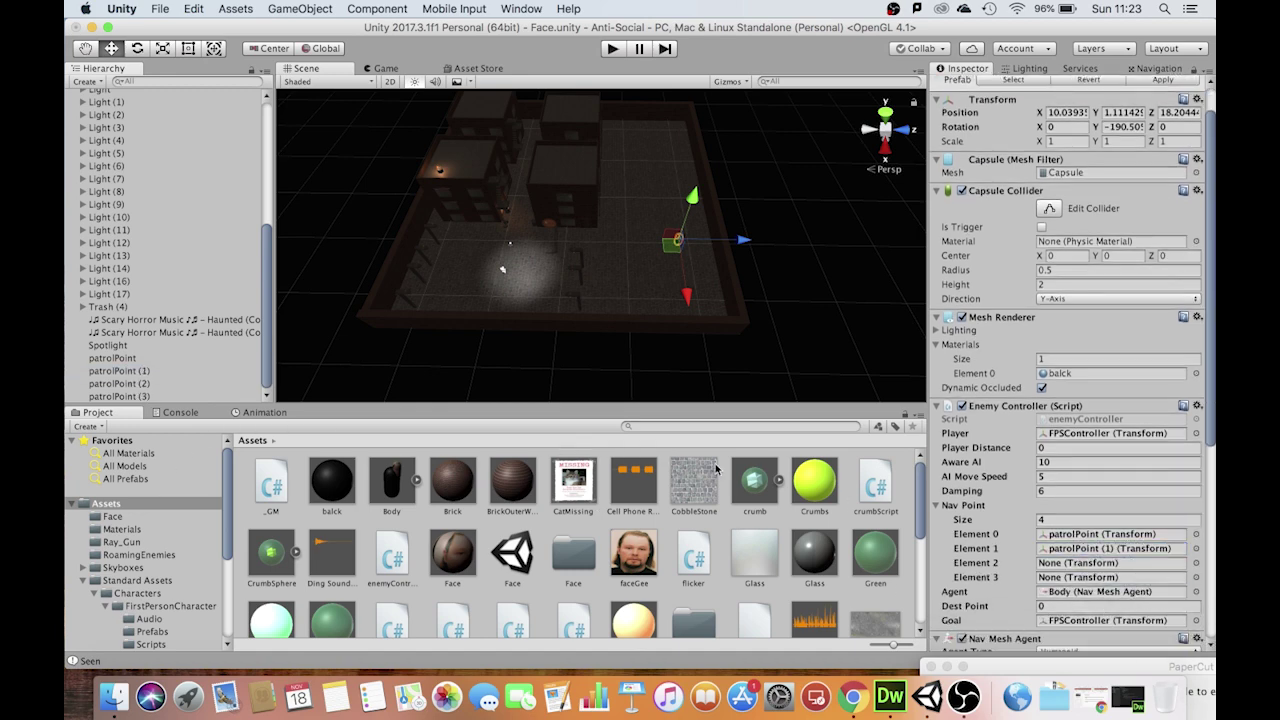
pyautogui.moveTo(129, 383); pyautogui.dragTo(1046, 563)
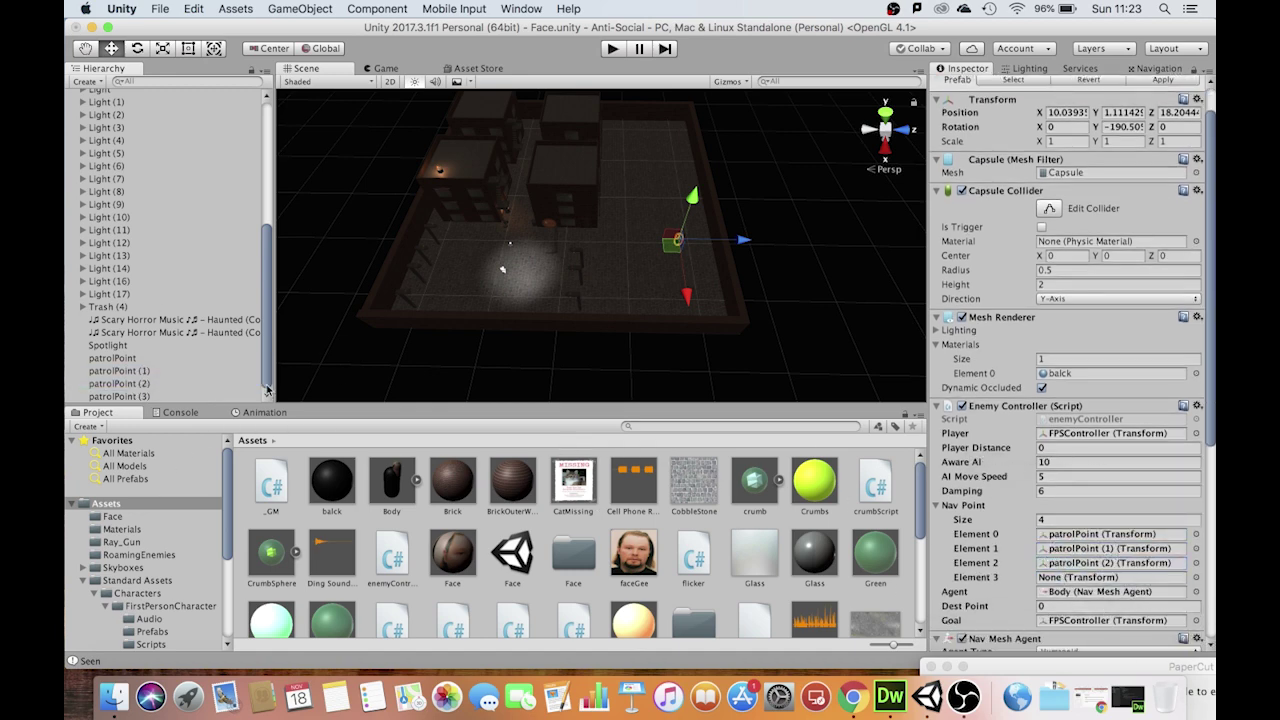
pyautogui.click(613, 49)
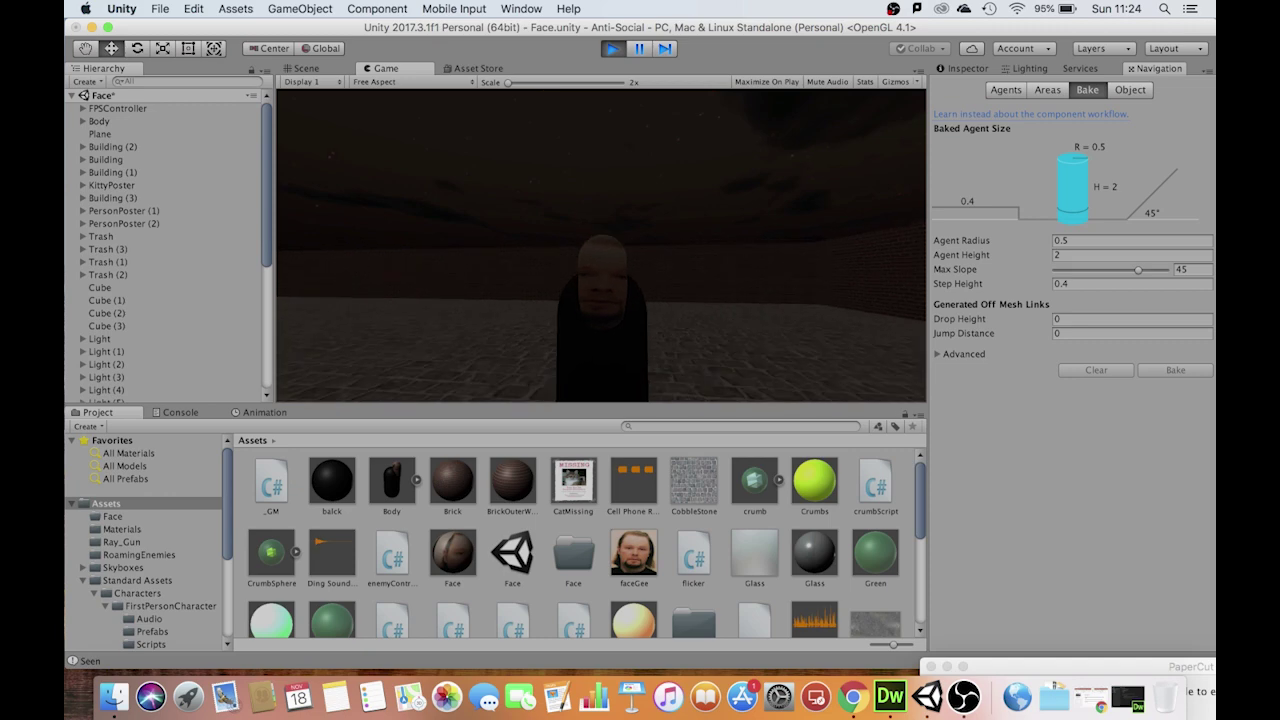
# Exit Play mode, bring back the Inspector, and go to the Window menu.
pyautogui.click(612, 47)
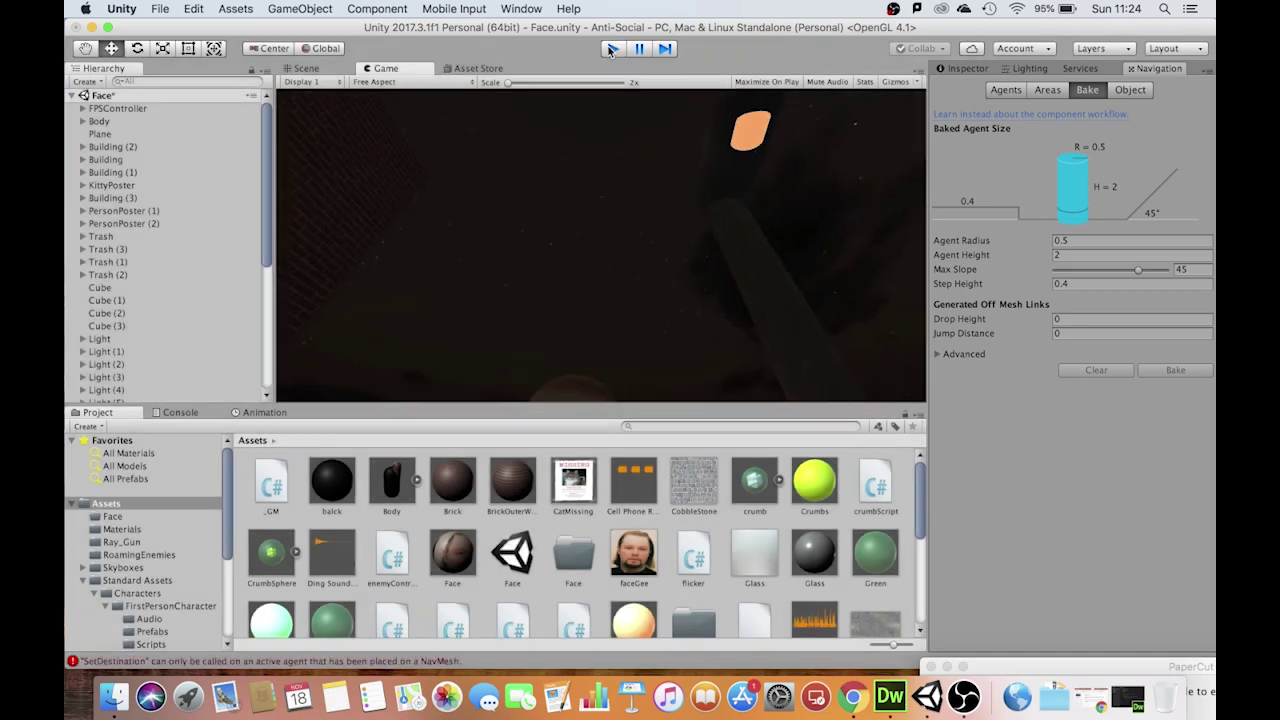
pyautogui.click(959, 68)
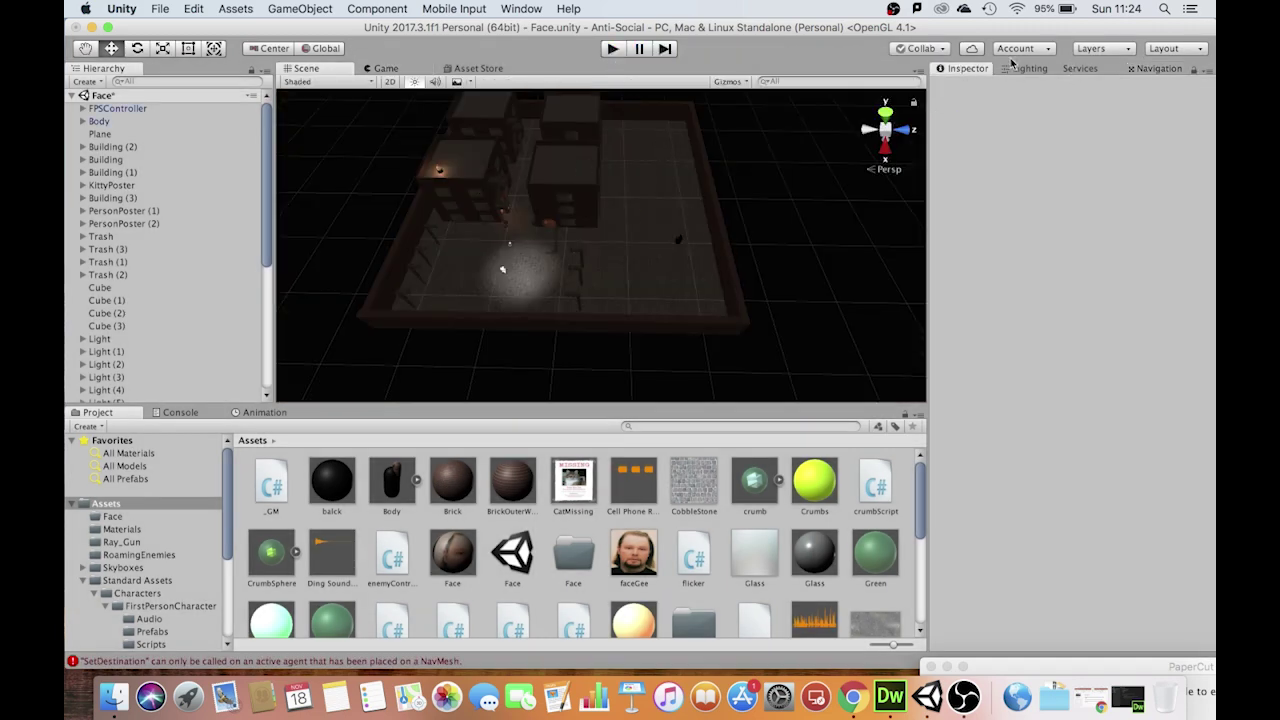
pyautogui.click(522, 10)
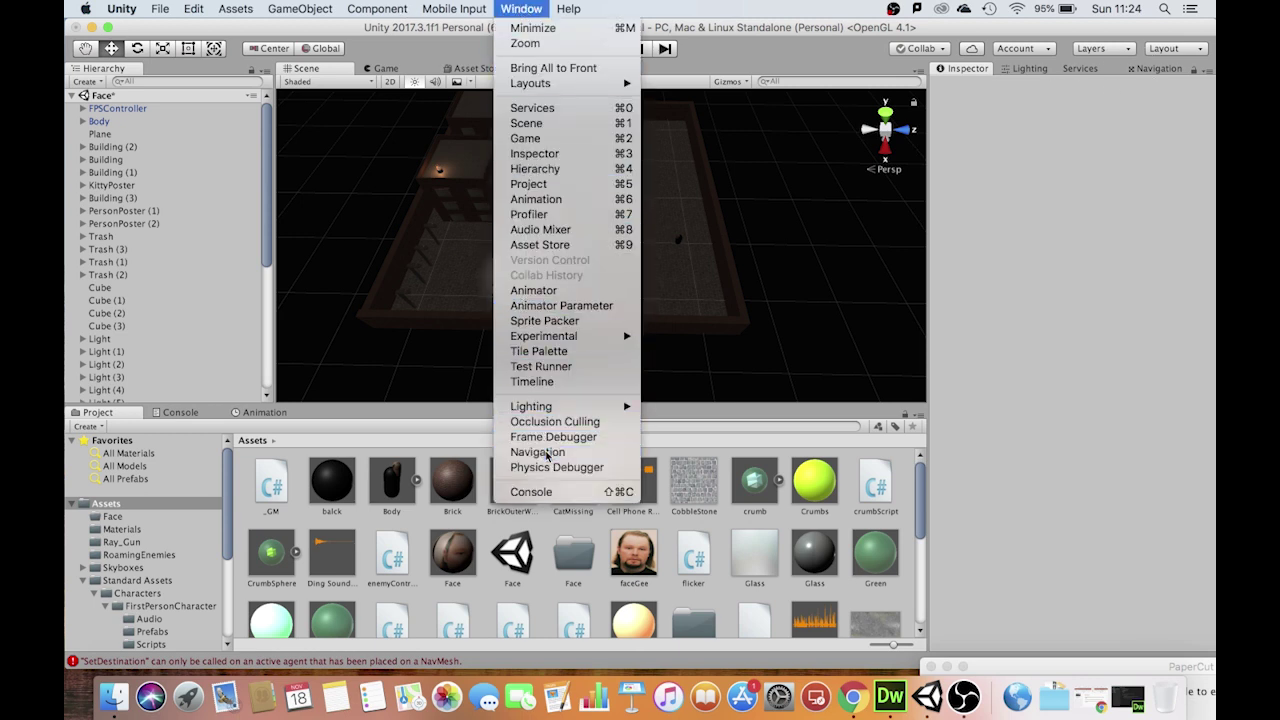
# Open the Navigation window, review the agent settings, and select the Plane ground object.
pyautogui.click(537, 452)
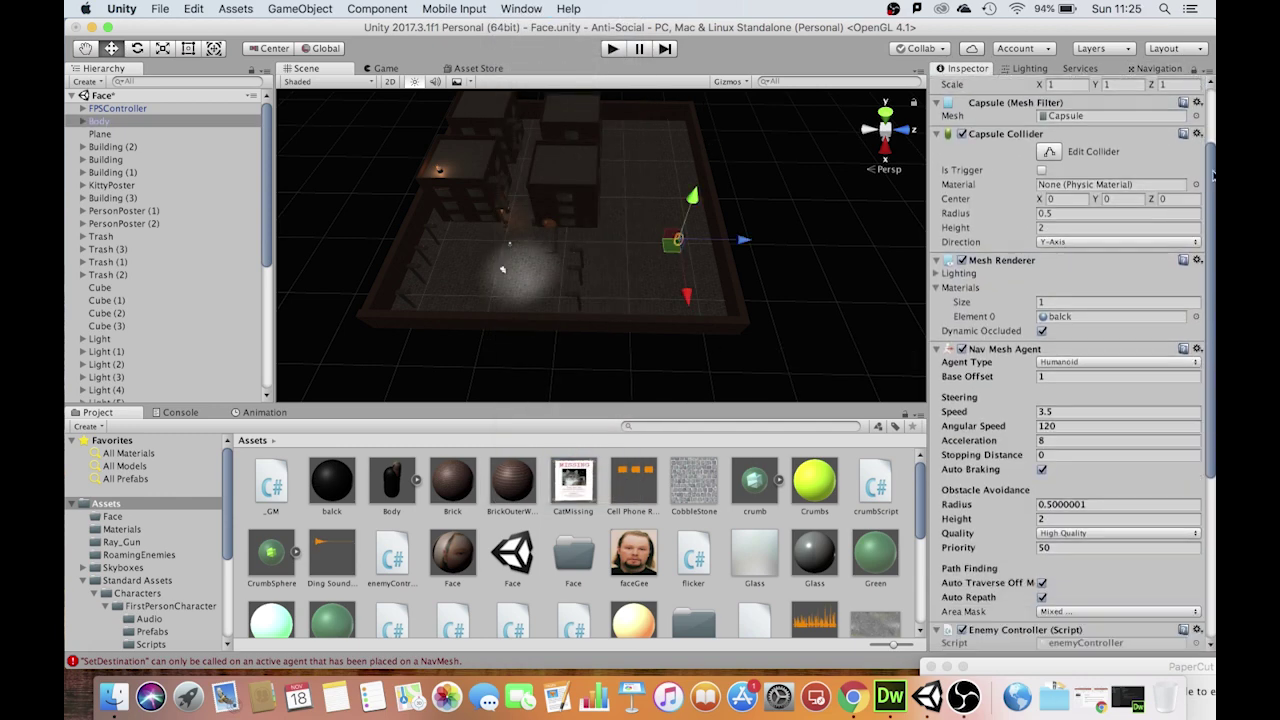
pyautogui.scroll(-3, 1200, 195)
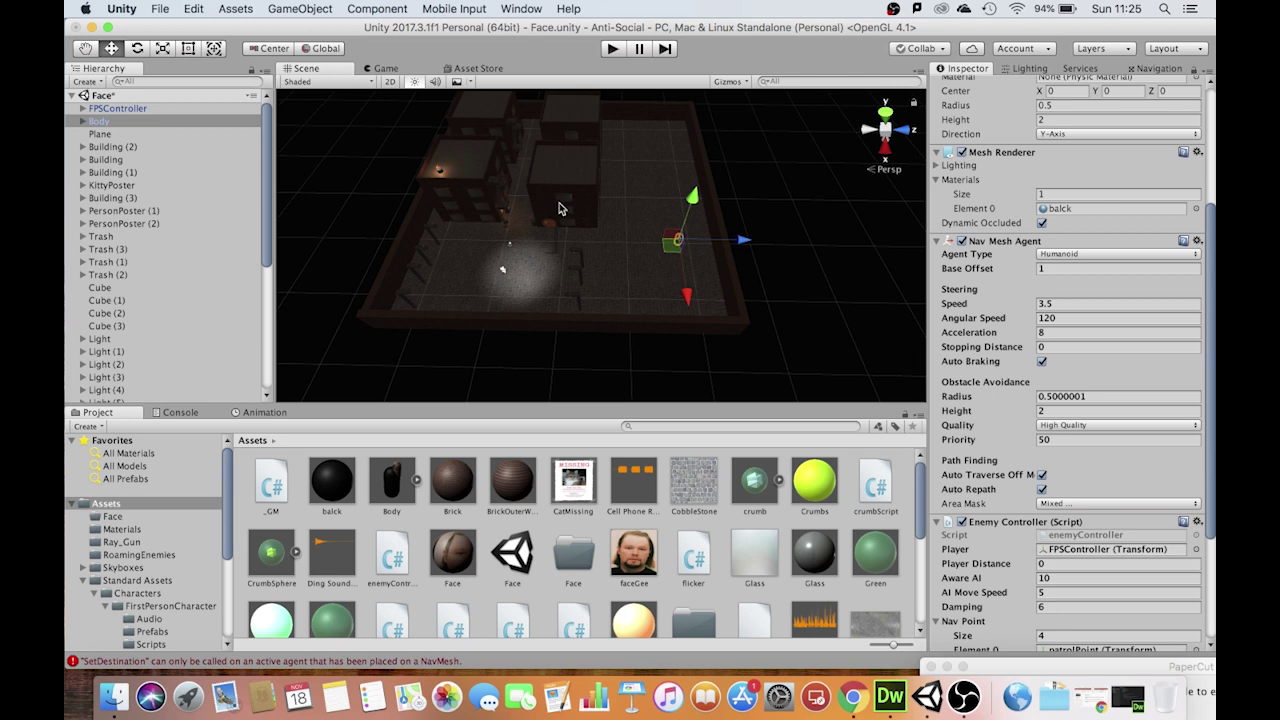
pyautogui.click(88, 134)
# Mark Building (1) through Trash (4) and their children as Navigation Static.
pyautogui.moveTo(266, 148); pyautogui.dragTo(257, 293)
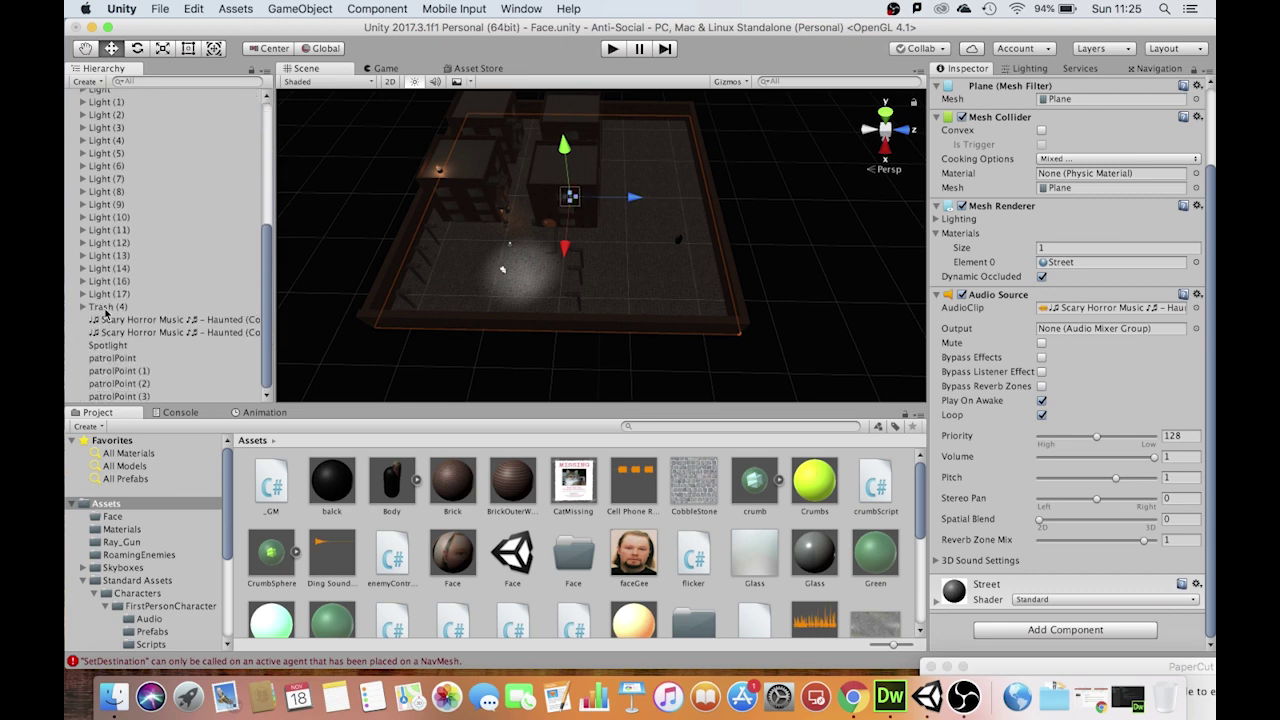
pyautogui.keyDown('shift'); pyautogui.click(107, 307); pyautogui.keyUp('shift')
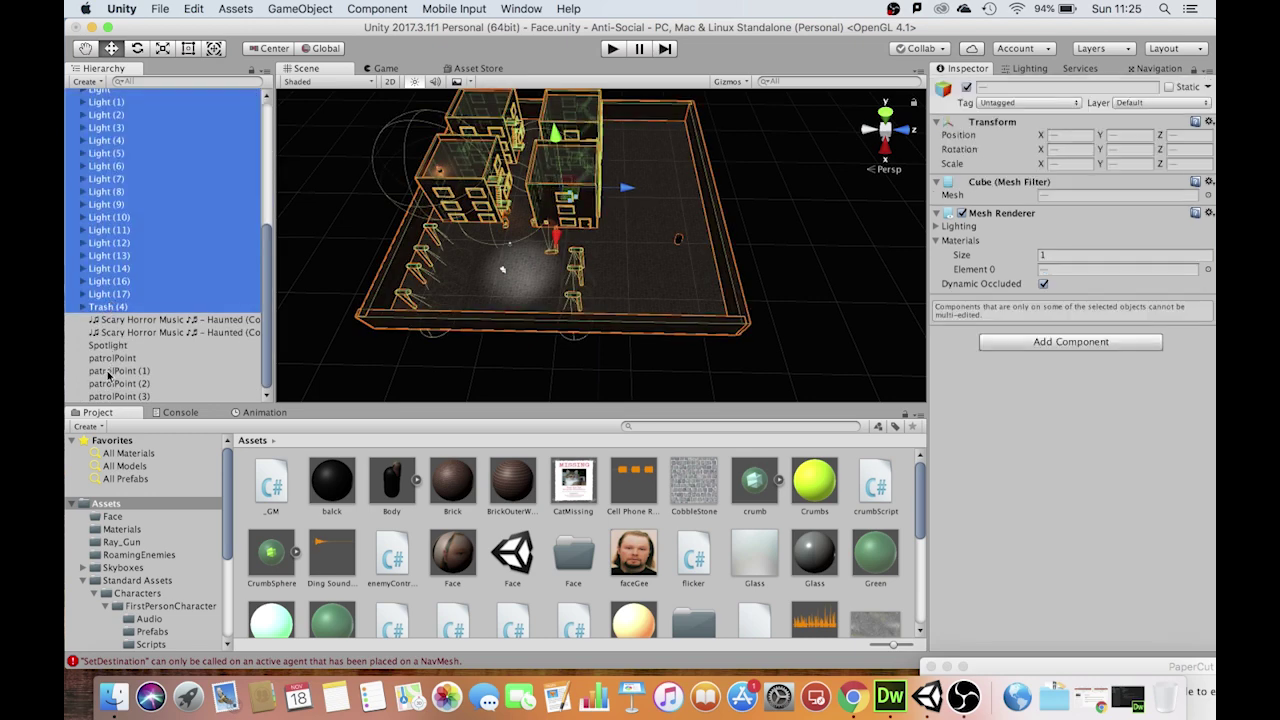
pyautogui.click(1160, 68)
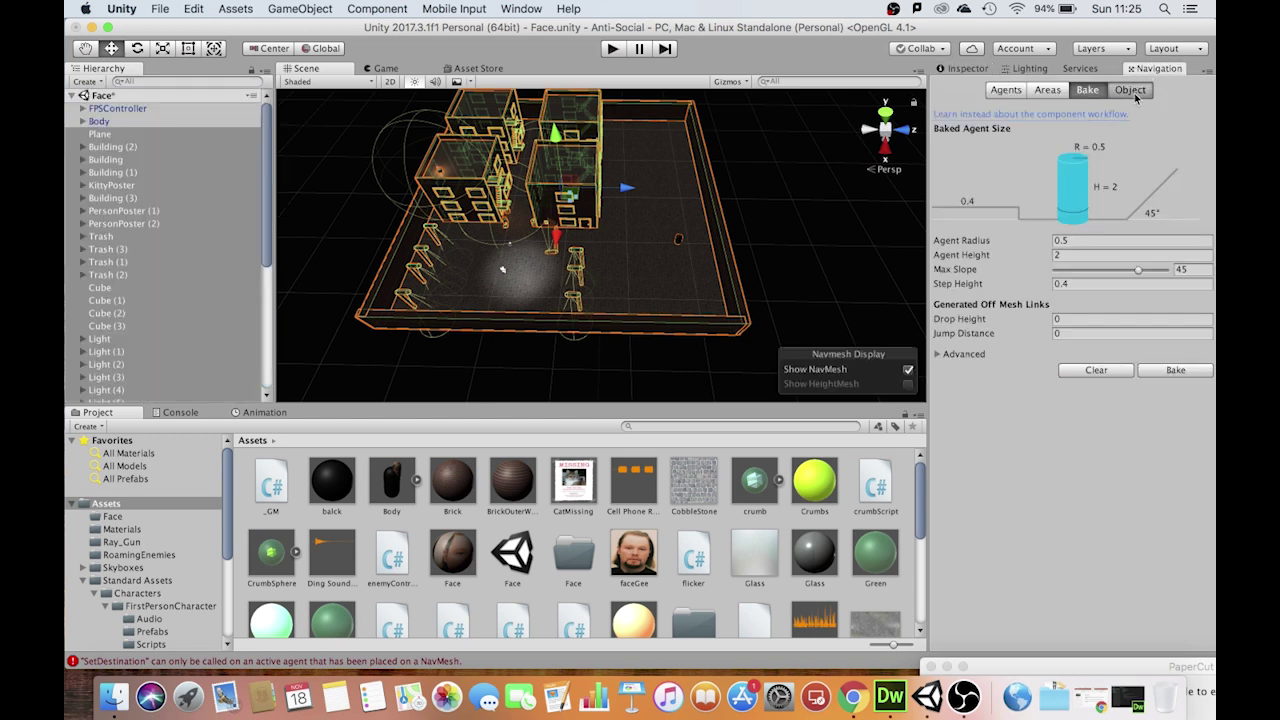
pyautogui.click(1133, 91)
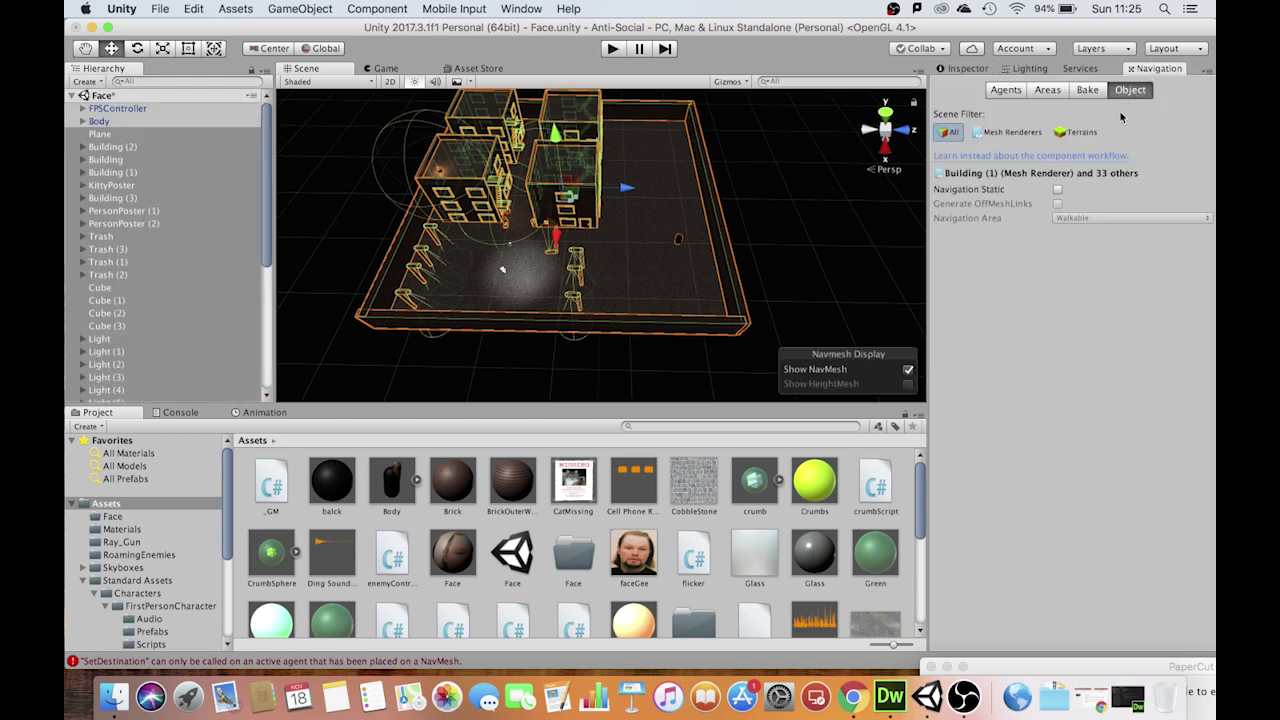
pyautogui.click(1058, 190)
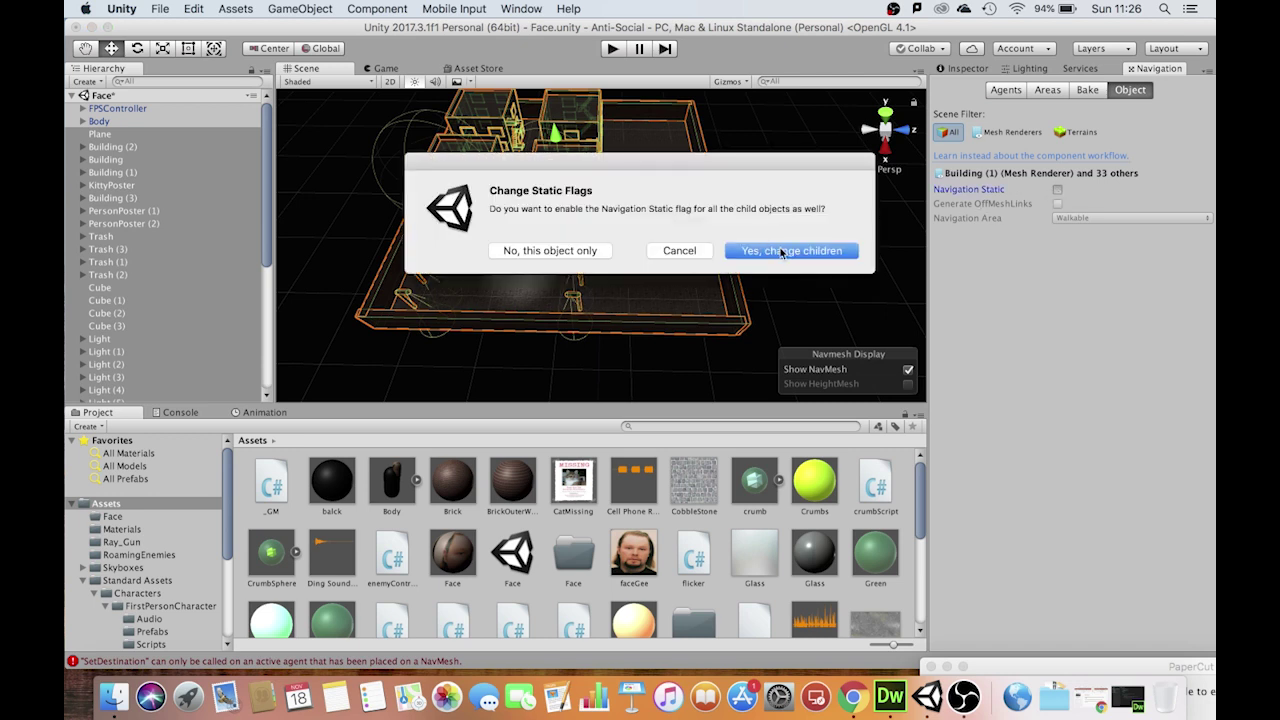
pyautogui.click(783, 252)
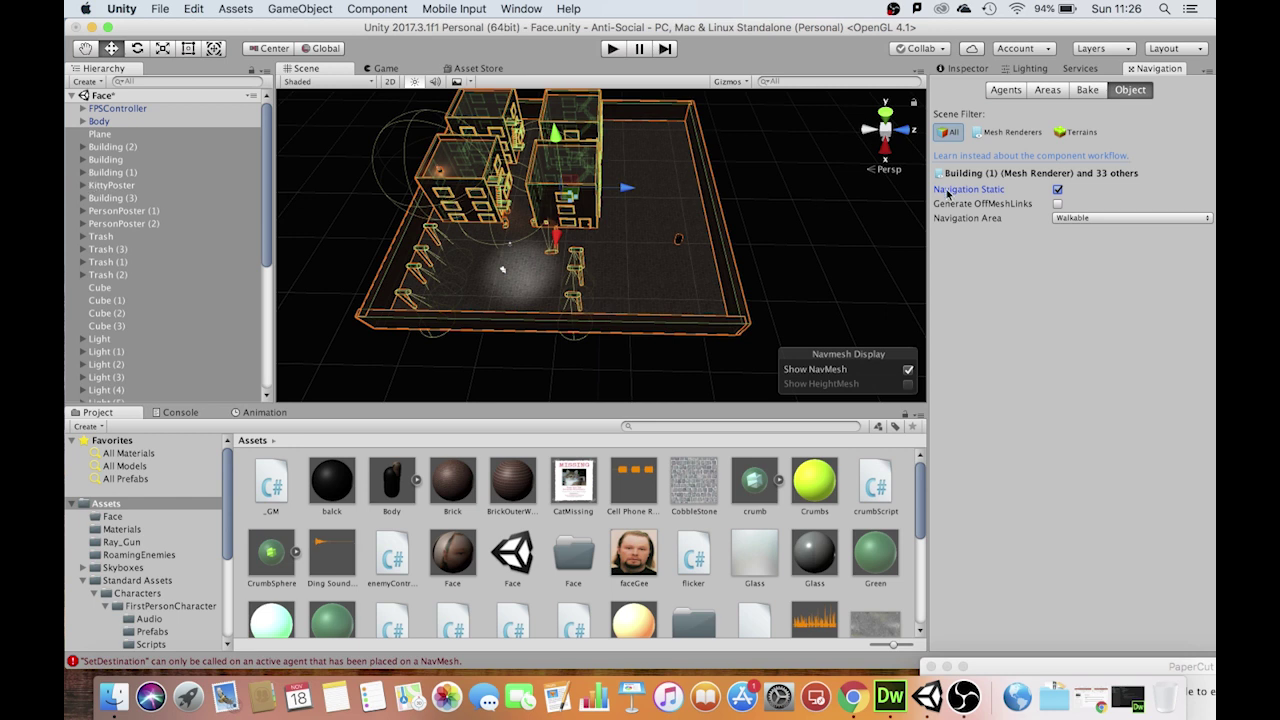
# Bake the NavMesh from the Bake tab and zoom in on the blue surface.
pyautogui.click(1087, 90)
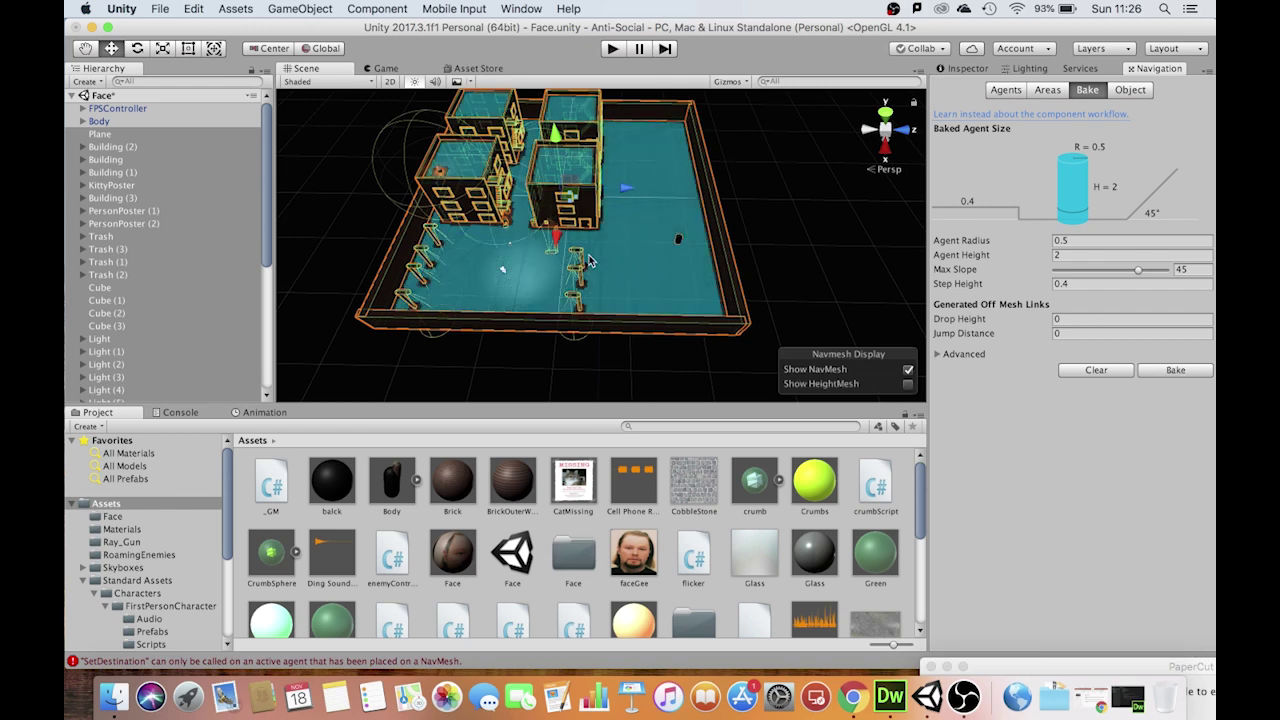
pyautogui.scroll(10, 556, 218)
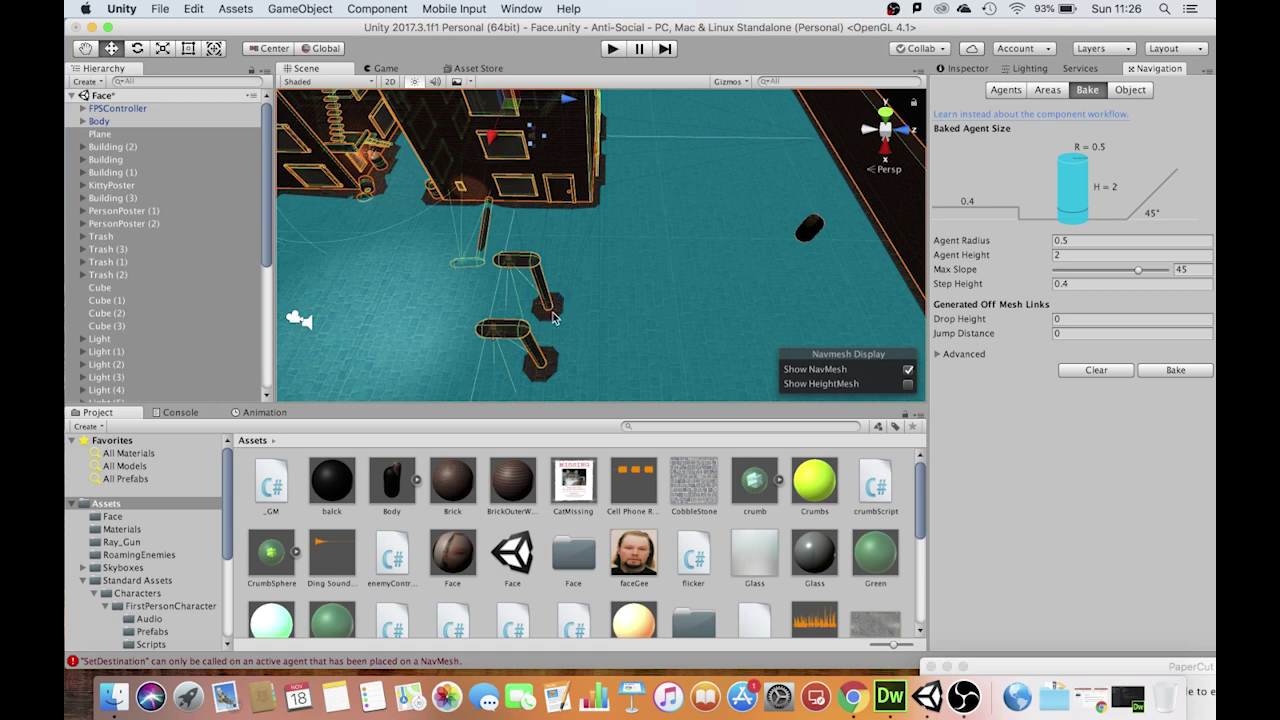
# Enter Play mode to watch the enemy Body patrol between its four points on the baked NavMesh.
pyautogui.click(613, 49)
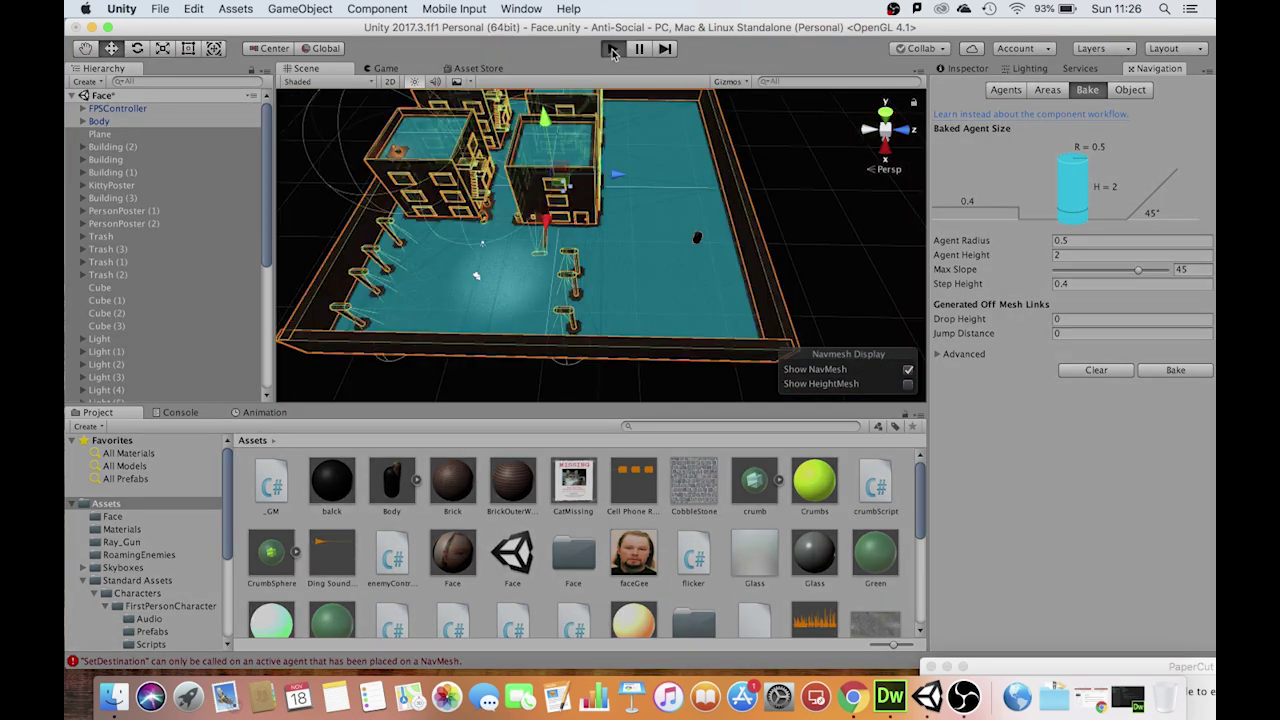